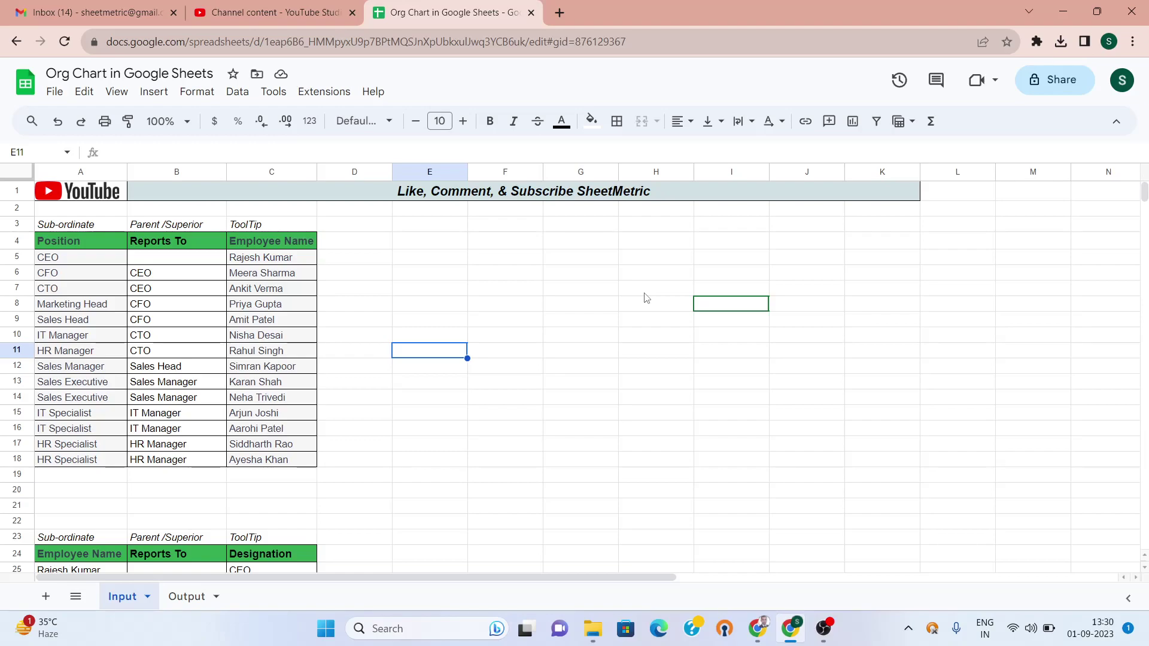
# Look over both finished org charts on the Output sheet, from the position chart down to the employee-name chart and back
pyautogui.click(179, 599)
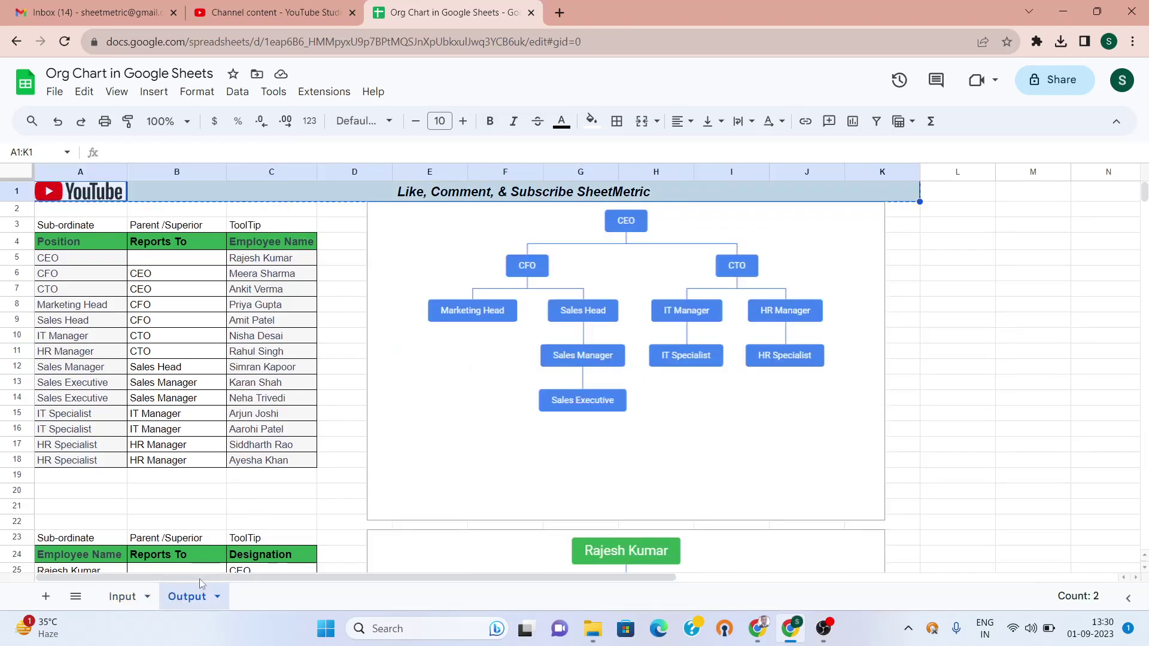
pyautogui.click(941, 359)
pyautogui.press('Down')
pyautogui.press('Down')
pyautogui.press('Down')
pyautogui.press('Down')
pyautogui.press('Down')
pyautogui.press('Down')
pyautogui.press('Down')
pyautogui.press('Down')
pyautogui.press('Down')
pyautogui.press('Down')
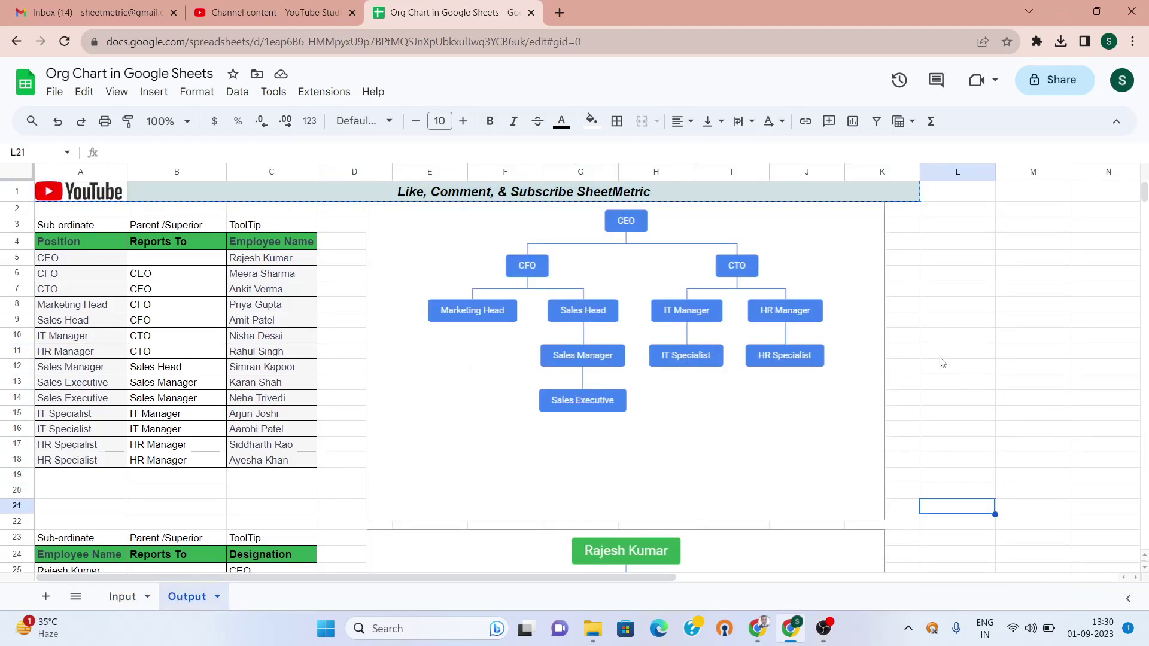
pyautogui.press('Down')
pyautogui.press('Down')
pyautogui.press('Down')
pyautogui.press('Down')
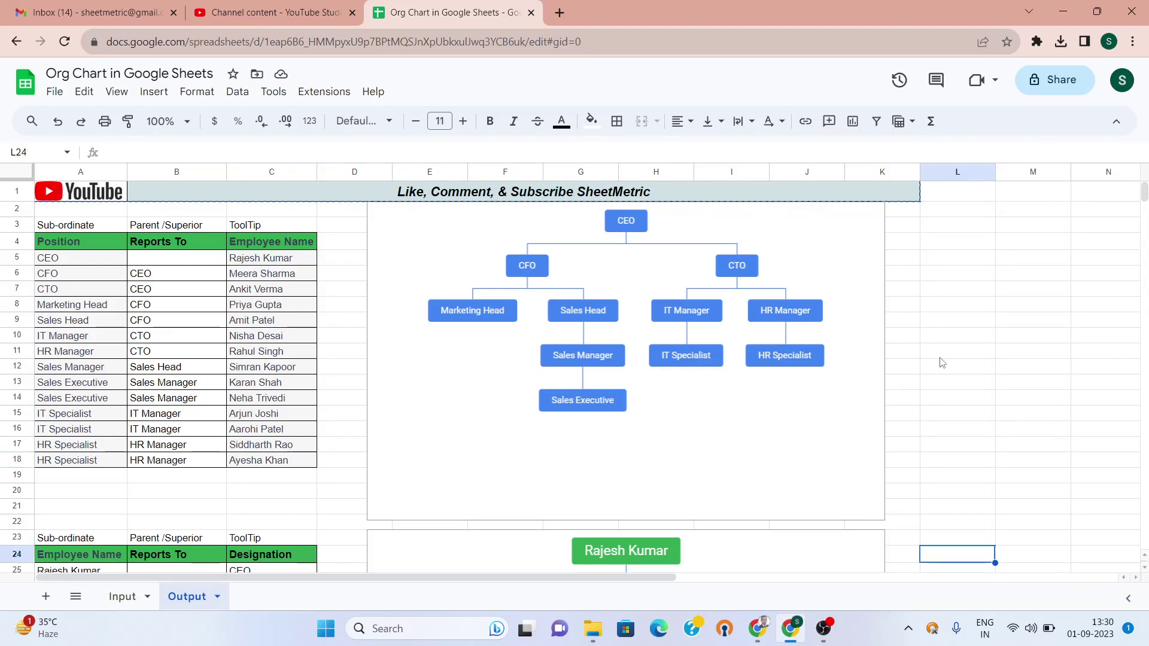
pyautogui.press('Down')
pyautogui.press('Down')
pyautogui.press('Down')
pyautogui.press('Down')
pyautogui.press('Down')
pyautogui.press('Down')
pyautogui.press('Down')
pyautogui.press('Down')
pyautogui.press('Down')
pyautogui.press('Up')
pyautogui.press('Up')
pyautogui.press('Up')
pyautogui.press('Up')
pyautogui.press('Up')
pyautogui.press('Up')
pyautogui.press('Up')
pyautogui.press('Up')
pyautogui.press('Up')
pyautogui.press('Up')
pyautogui.press('Up')
pyautogui.press('Up')
pyautogui.press('Up')
pyautogui.press('Up')
pyautogui.press('Up')
pyautogui.press('Up')
pyautogui.press('Up')
pyautogui.press('Up')
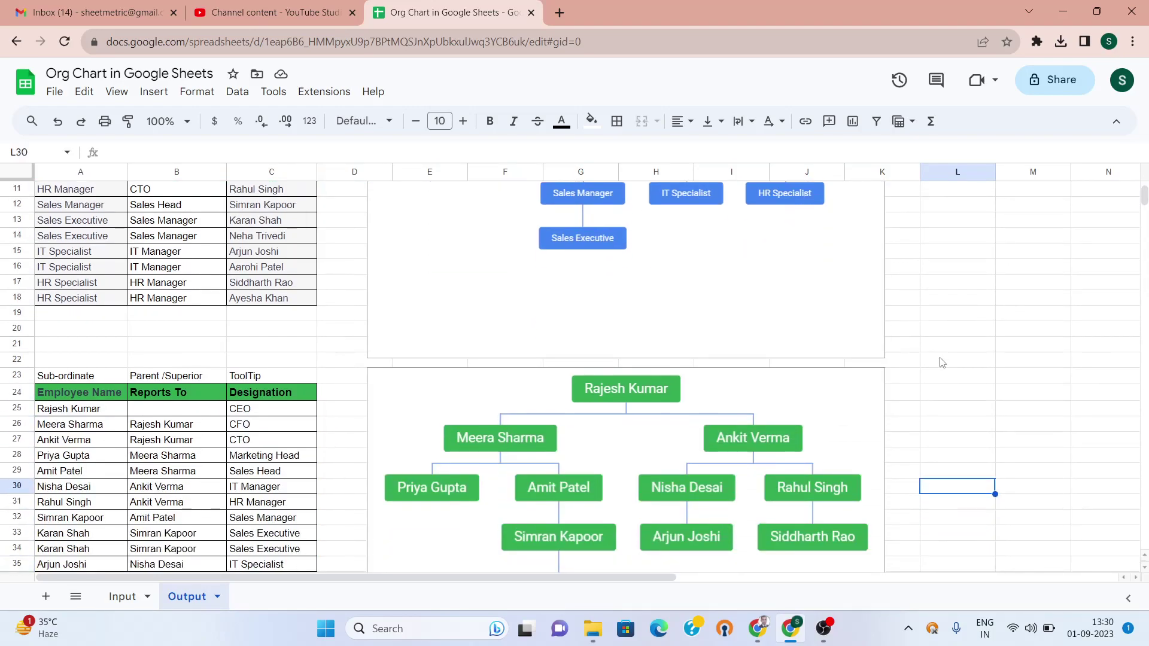
pyautogui.press('Up')
pyautogui.press('Up')
pyautogui.press('Up')
pyautogui.press('Up')
pyautogui.press('Up')
pyautogui.press('Up')
pyautogui.press('Up')
pyautogui.press('Up')
pyautogui.press('Up')
pyautogui.press('Up')
pyautogui.press('Up')
pyautogui.press('Up')
pyautogui.press('Up')
pyautogui.press('Up')
pyautogui.press('Up')
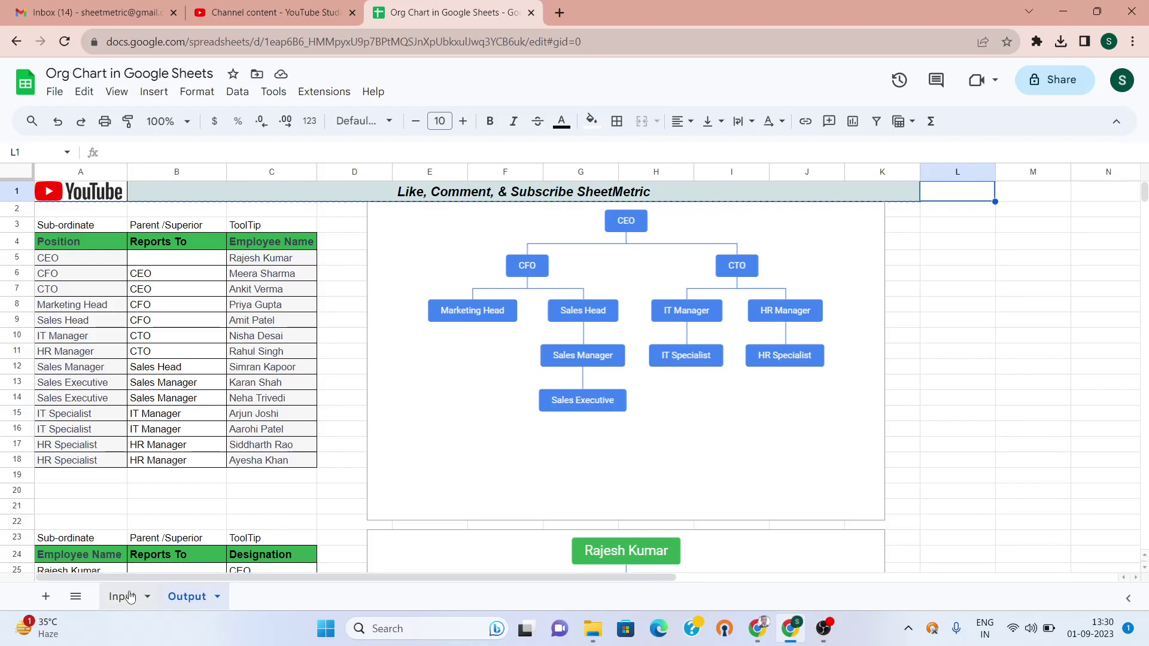
# Examine the Sub-ordinate, Parent/Superior and ToolTip labels and their matching headers in the first table on the Input sheet
pyautogui.click(125, 597)
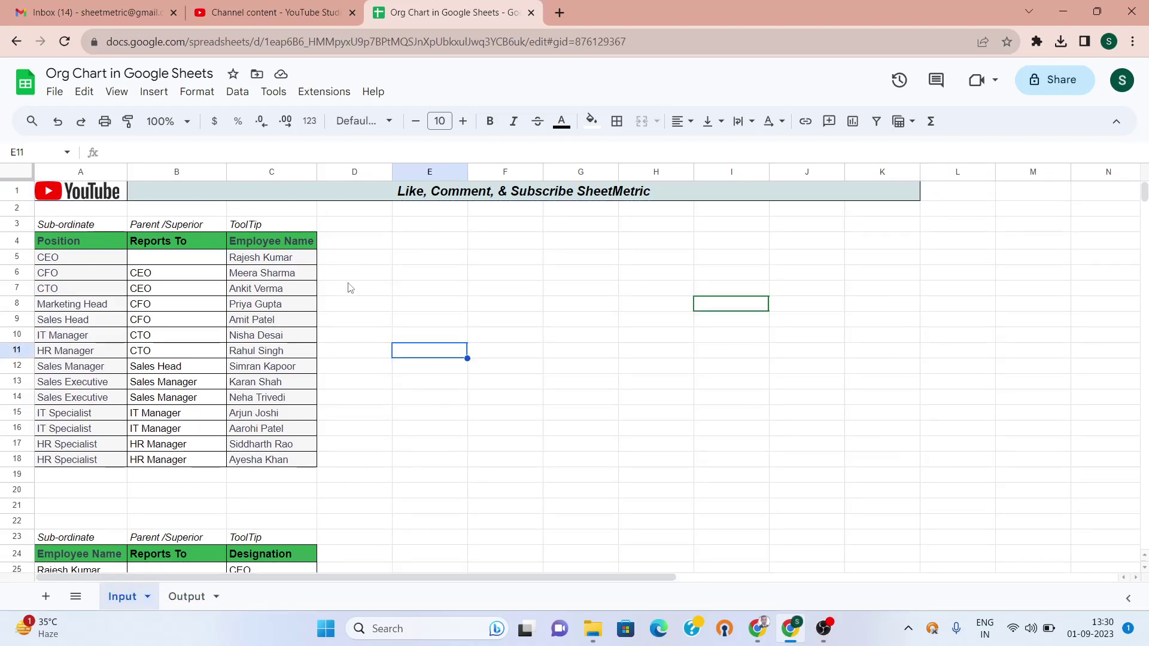
pyautogui.click(431, 242)
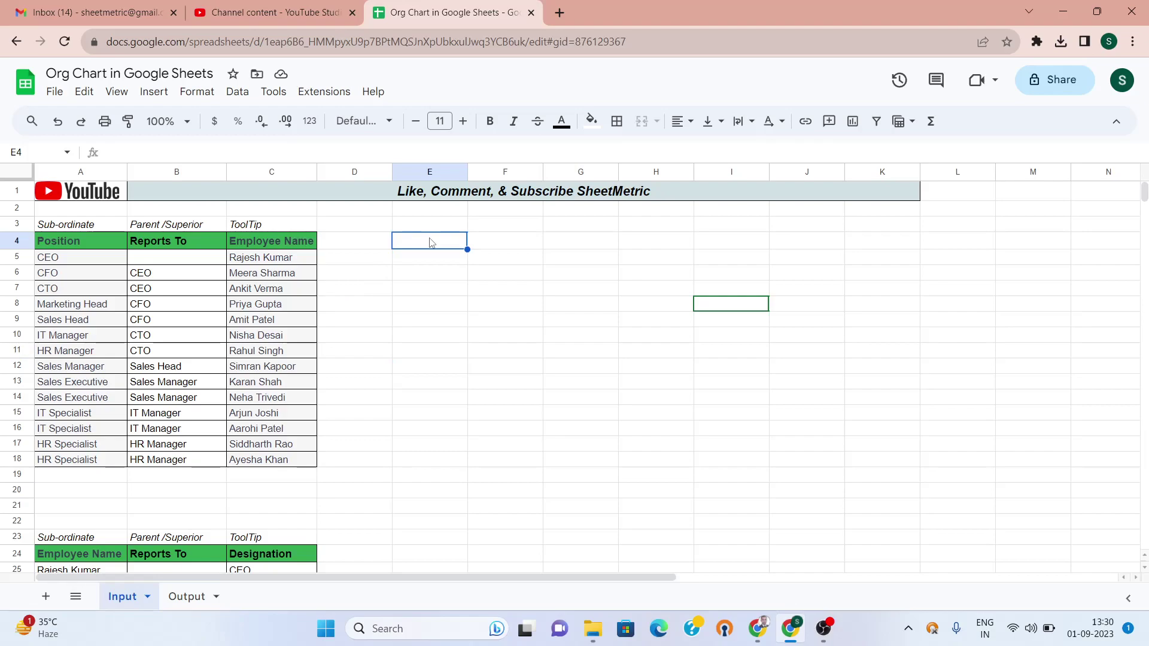
pyautogui.press('Left')
pyautogui.press('Left')
pyautogui.press('Left')
pyautogui.press('Left')
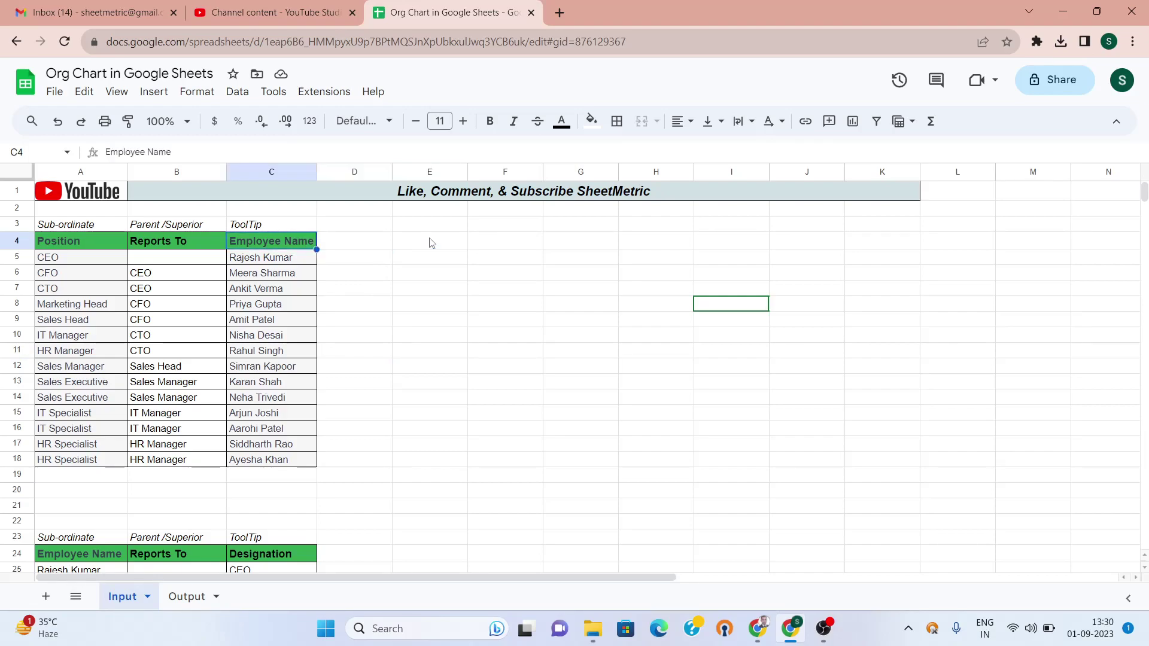
pyautogui.press('Up')
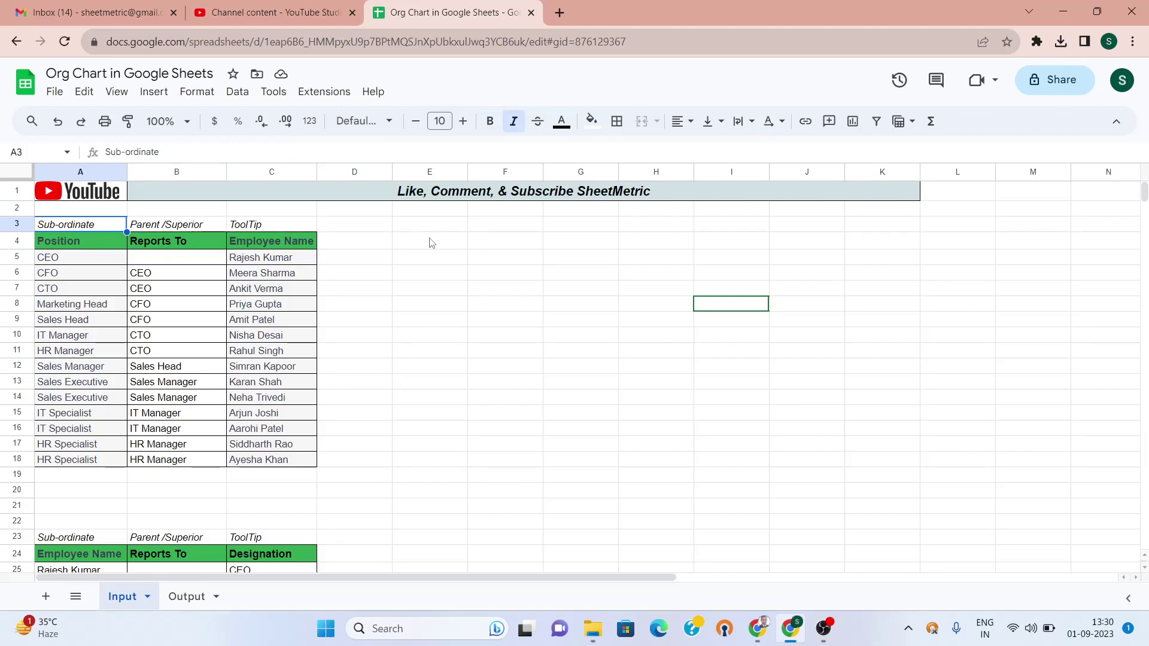
pyautogui.press('Down')
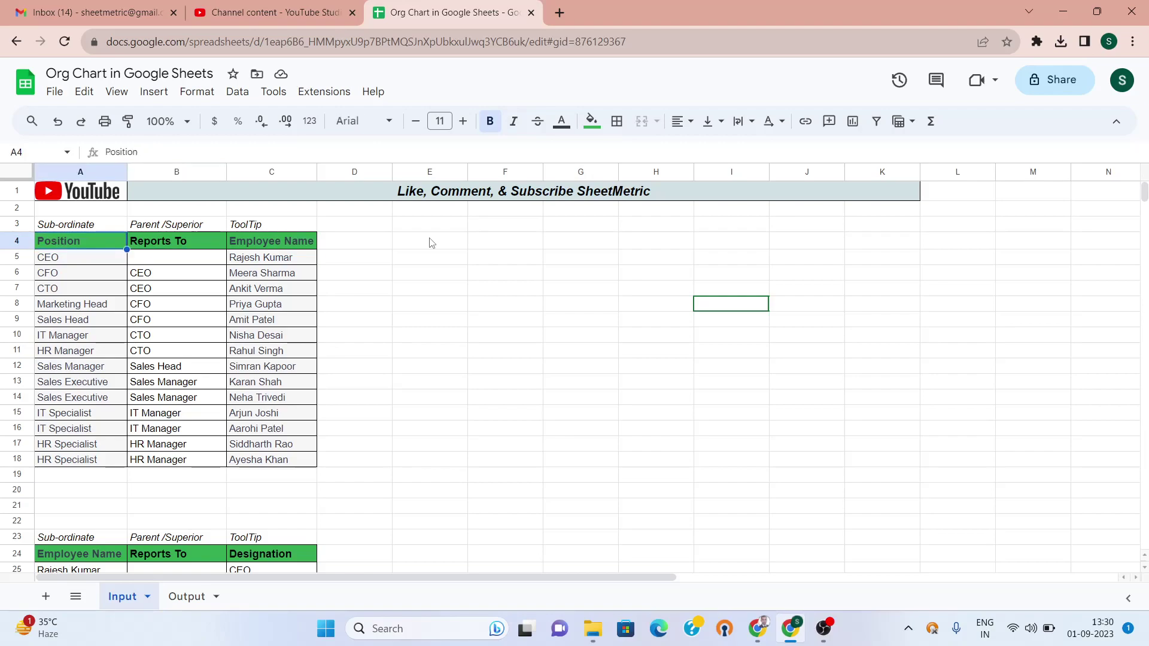
pyautogui.press('Up')
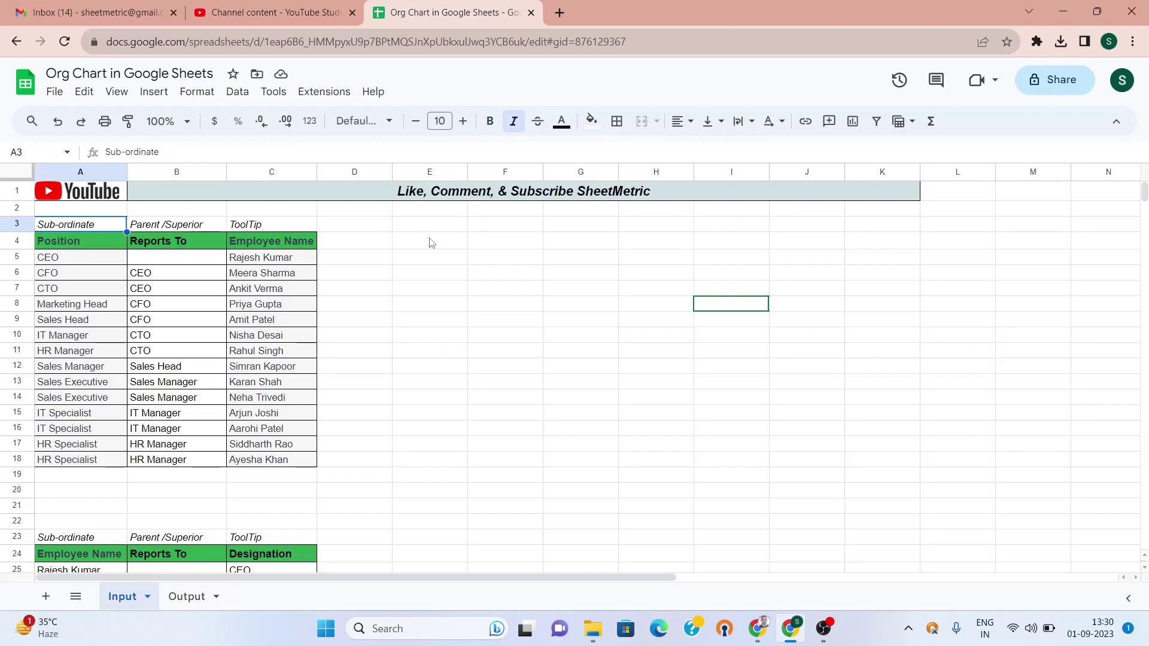
pyautogui.press('Right')
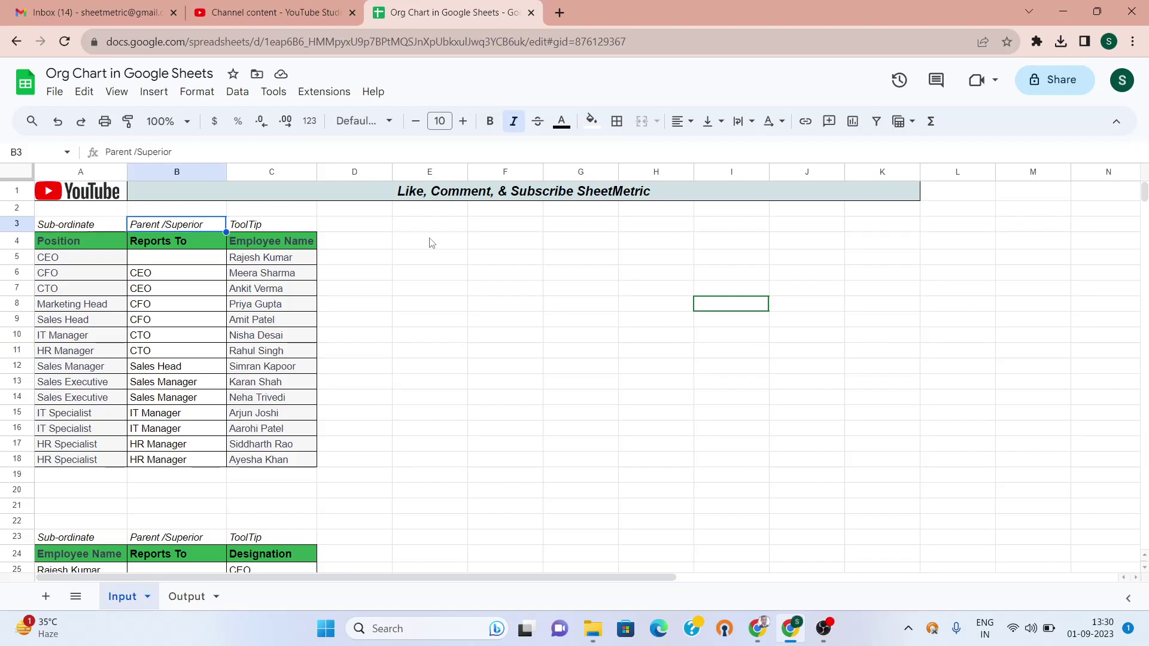
pyautogui.press('Left')
pyautogui.press('Up')
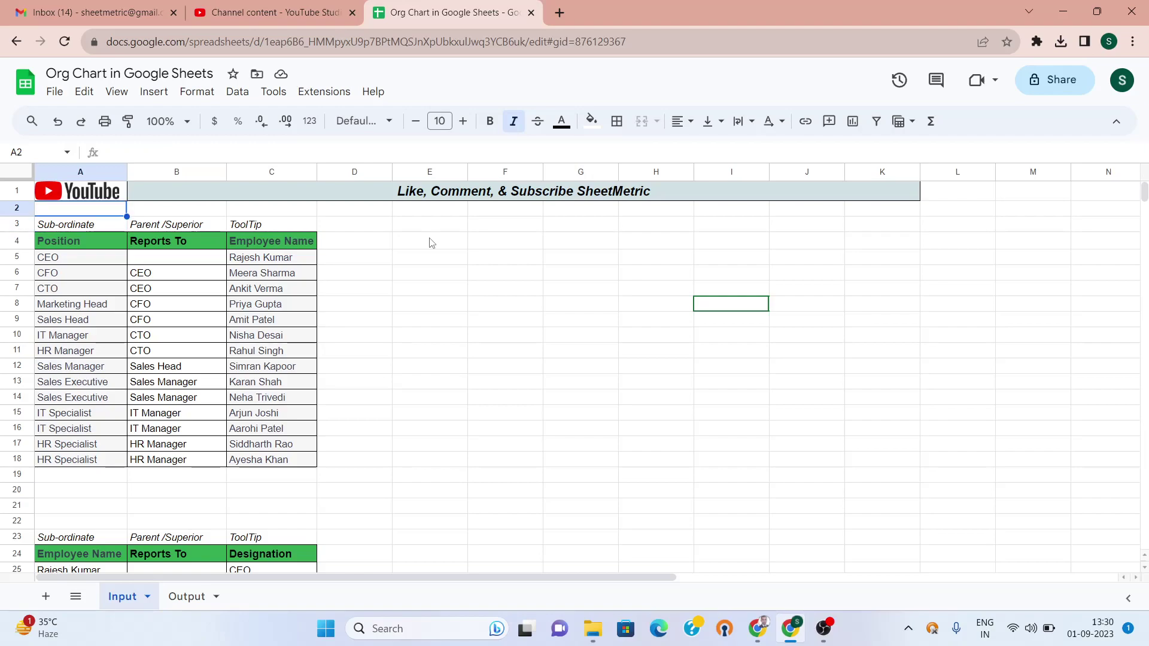
pyautogui.press('Down')
pyautogui.press('Up')
pyautogui.press('Right')
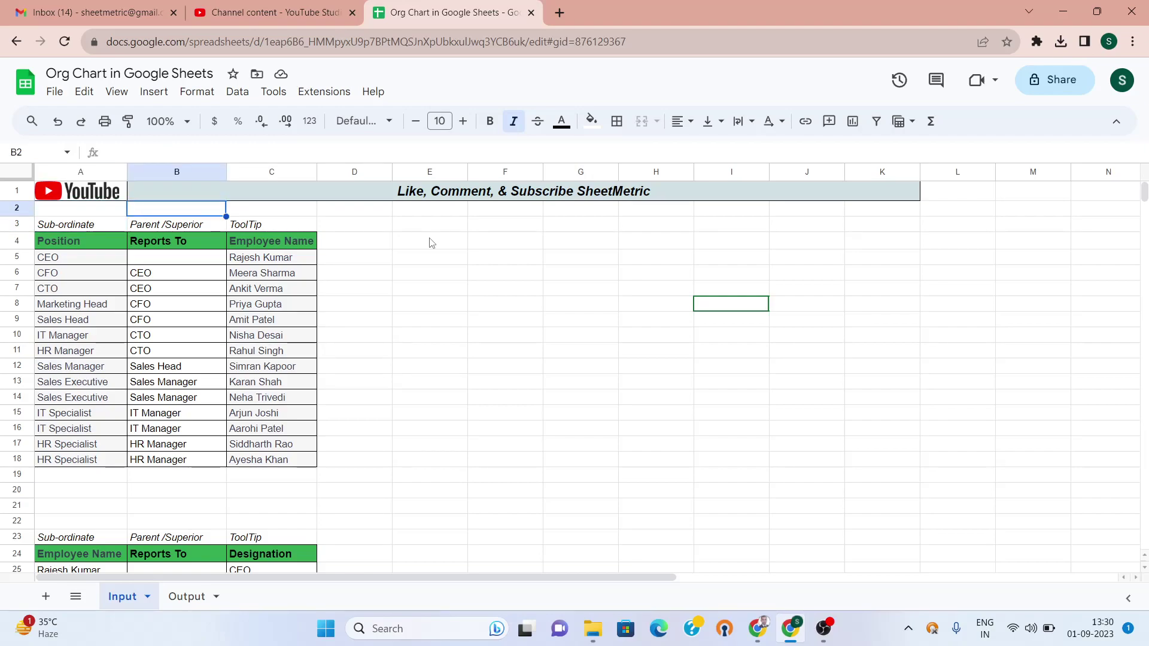
pyautogui.press('Right')
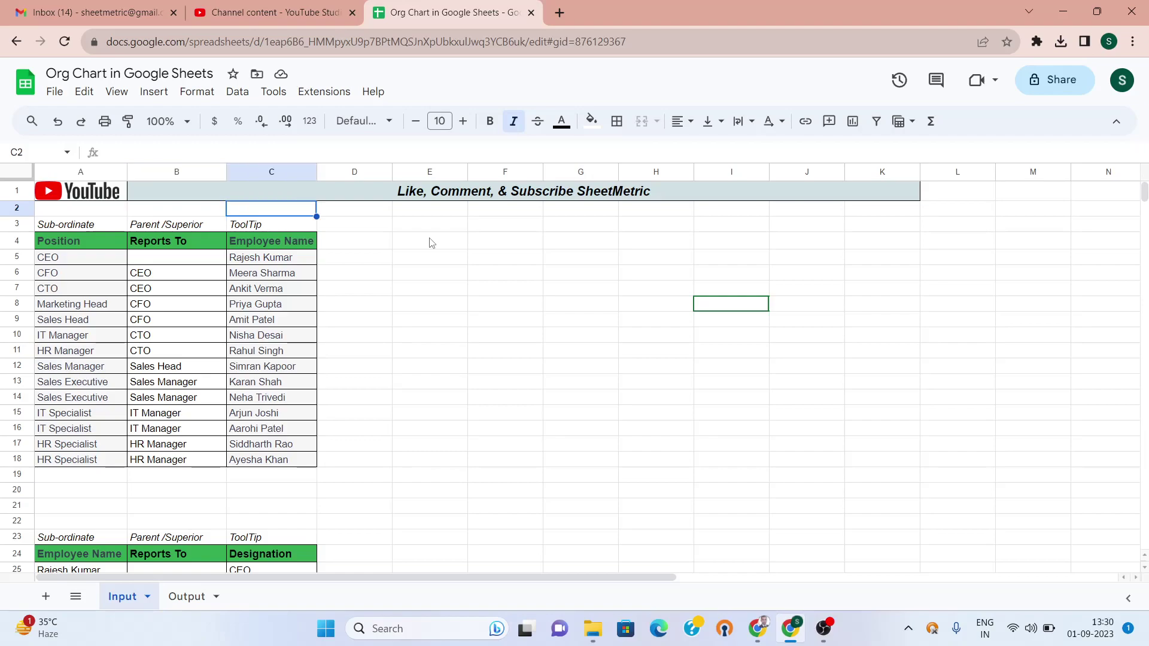
pyautogui.press('Down')
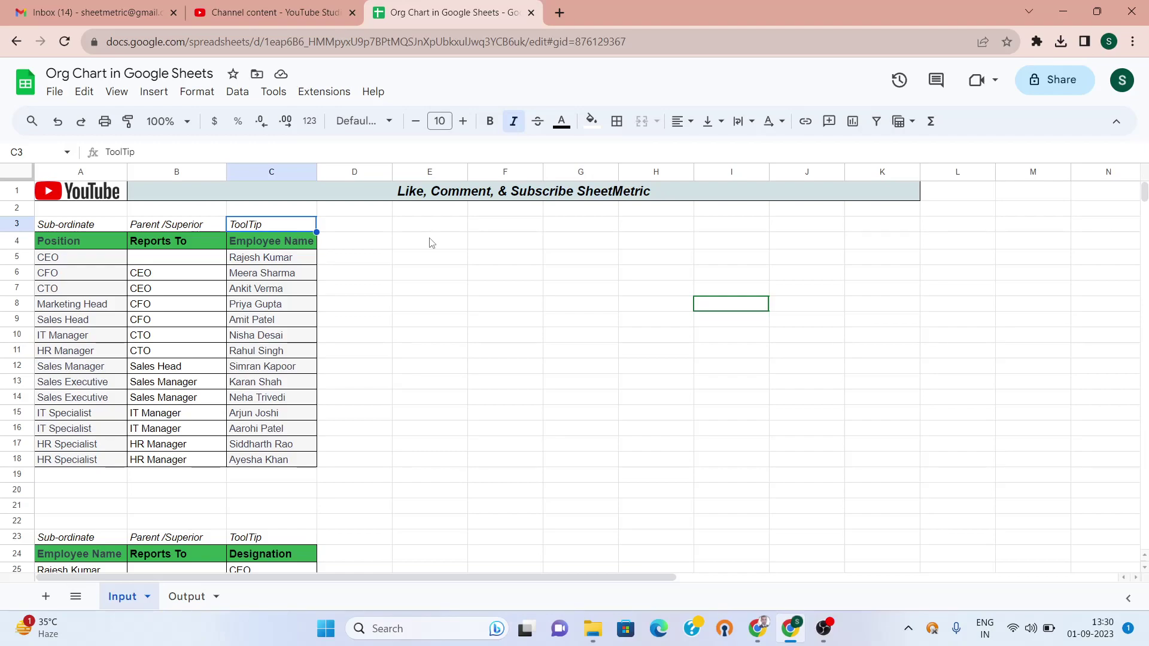
# Check the employee-name tooltips on the position-based org chart in the Output sheet
pyautogui.click(186, 597)
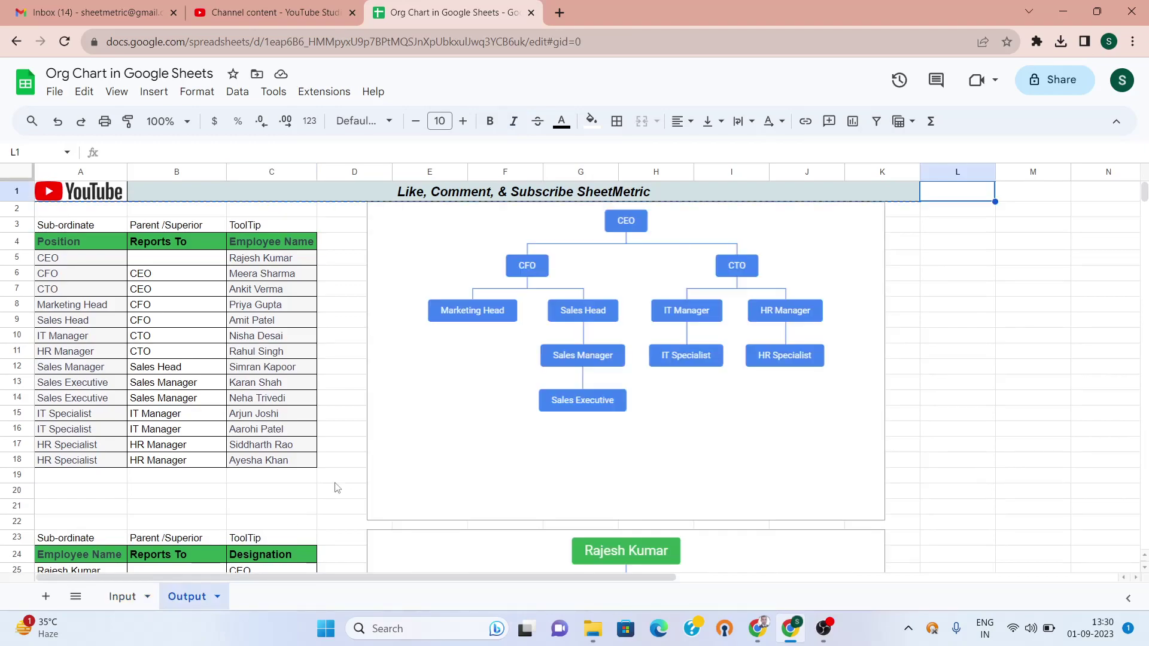
pyautogui.click(758, 393)
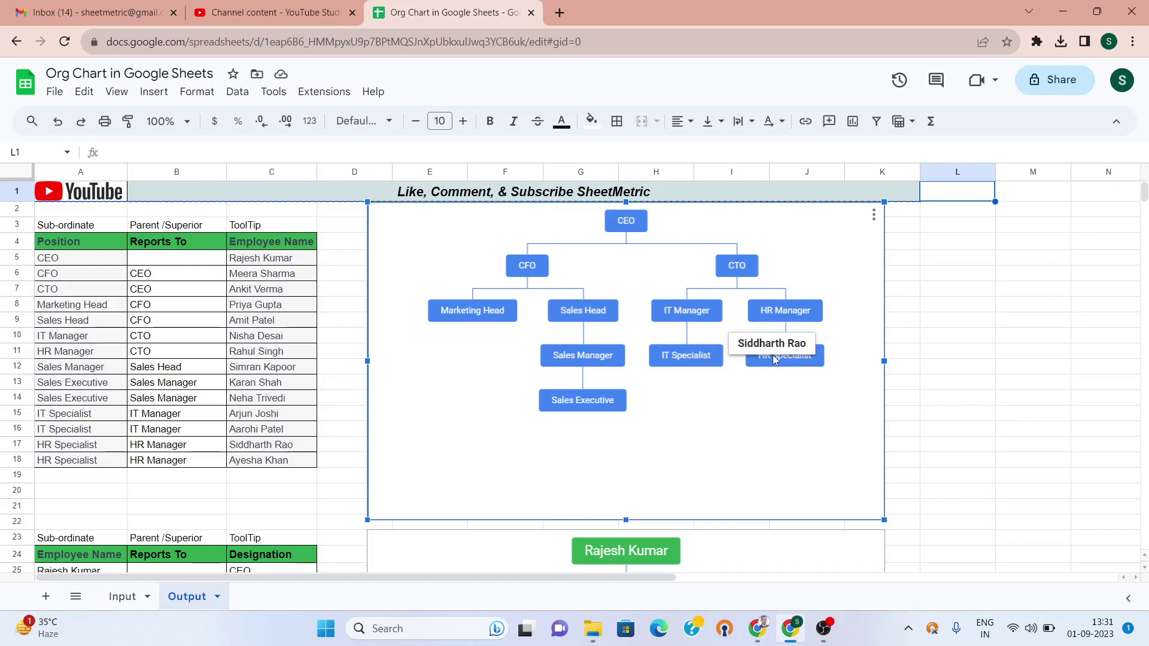
# Review the Input sheet's source tables, from the CEO entry in the first one down past the Employee ID table
pyautogui.click(125, 597)
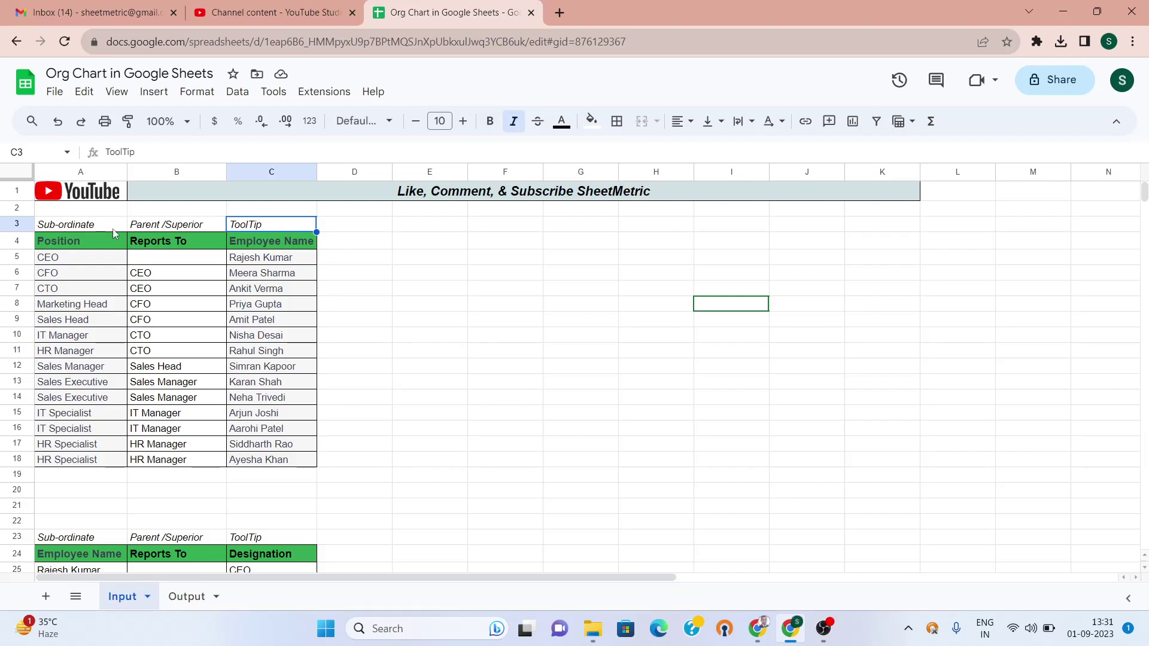
pyautogui.click(94, 264)
pyautogui.press('Down')
pyautogui.press('Down')
pyautogui.press('Down')
pyautogui.press('Down')
pyautogui.press('Down')
pyautogui.press('Down')
pyautogui.press('Down')
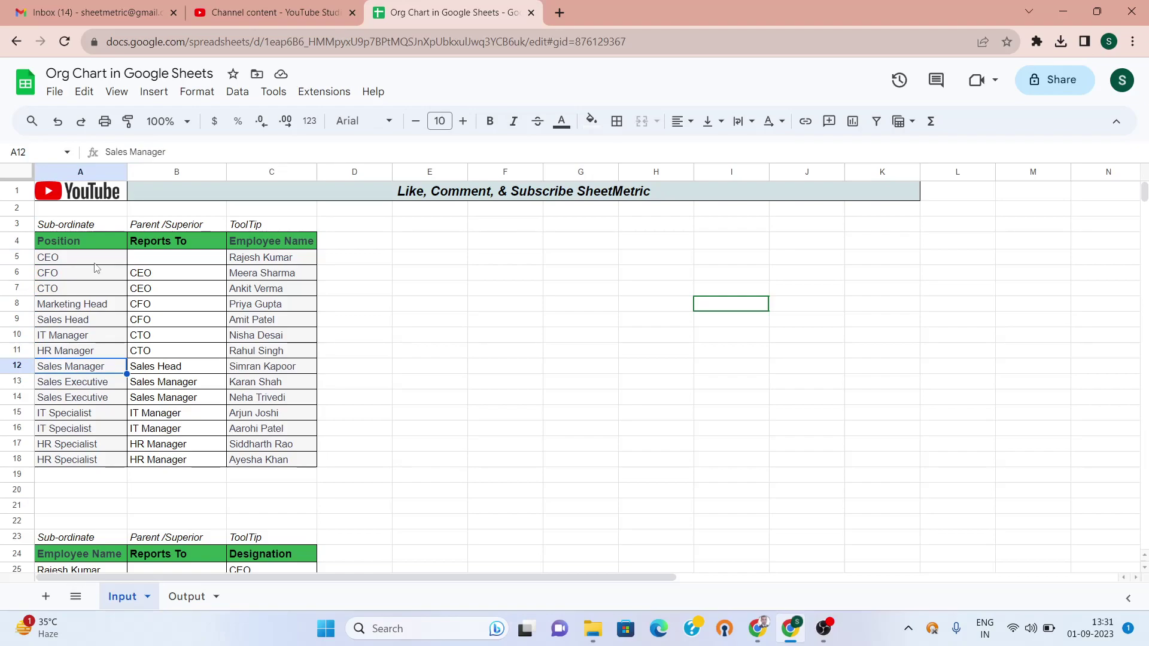
pyautogui.press('Down')
pyautogui.press('Down')
pyautogui.press('Down')
pyautogui.press('Down')
pyautogui.press('Down')
pyautogui.press('Down')
pyautogui.press('Down')
pyautogui.press('Down')
pyautogui.press('Down')
pyautogui.press('Down')
pyautogui.press('Down')
pyautogui.press('Down')
pyautogui.press('Down')
pyautogui.press('Down')
pyautogui.press('Down')
pyautogui.press('Down')
pyautogui.press('Down')
pyautogui.press('Down')
pyautogui.press('Down')
pyautogui.press('Down')
pyautogui.press('Down')
pyautogui.press('Down')
pyautogui.press('Down')
pyautogui.press('Down')
pyautogui.press('Down')
pyautogui.press('Down')
pyautogui.press('Down')
pyautogui.press('Down')
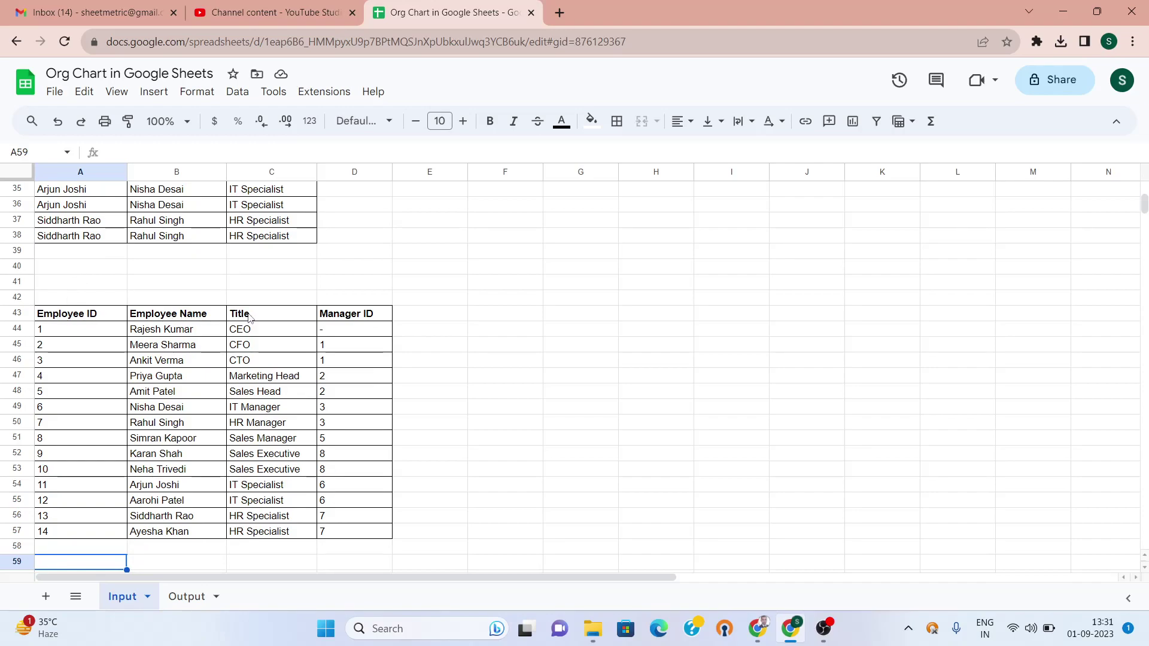
# Examine the header row of the lowest table, from Employee ID through Employee Name and Title to Manager ID
pyautogui.click(355, 317)
pyautogui.press('Left')
pyautogui.press('Left')
pyautogui.press('Left')
pyautogui.press('Right')
pyautogui.press('Right')
pyautogui.press('Right')
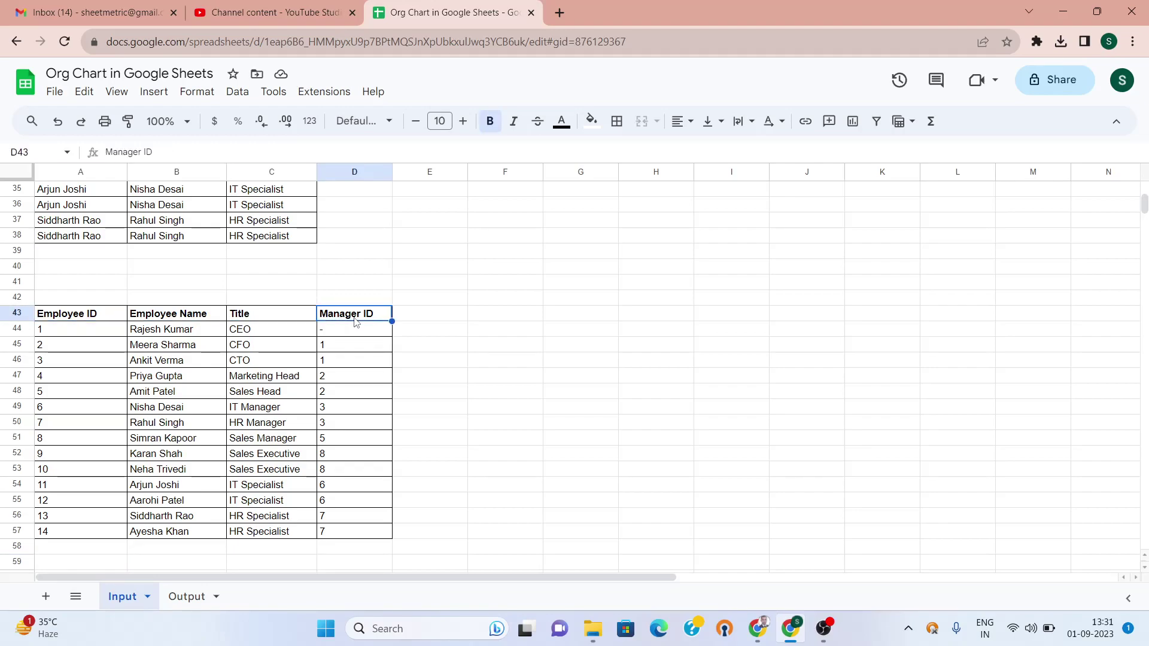
pyautogui.press('Left')
pyautogui.press('Left')
pyautogui.press('Left')
pyautogui.press('Right')
pyautogui.press('Left')
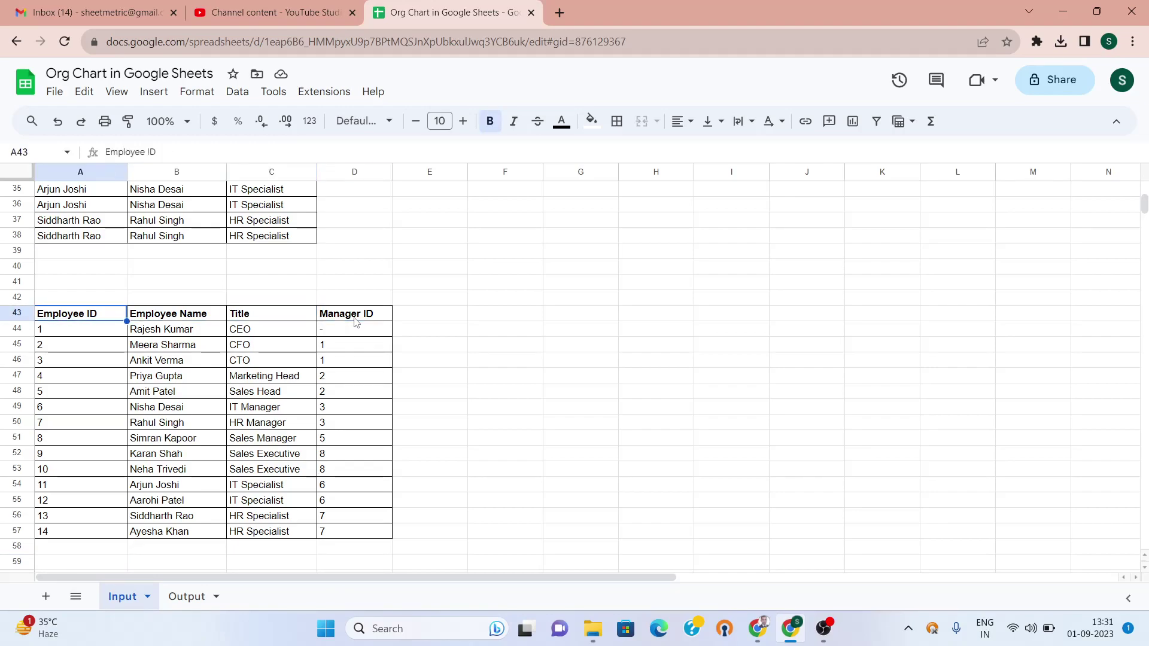
# Go back up the Input sheet to the CEO entry in the Position column of the first table
pyautogui.press('Up')
pyautogui.press('Up')
pyautogui.press('Up')
pyautogui.press('Up')
pyautogui.press('Up')
pyautogui.press('Up')
pyautogui.press('Up')
pyautogui.press('Up')
pyautogui.press('Up')
pyautogui.press('Up')
pyautogui.press('Up')
pyautogui.press('Up')
pyautogui.press('Up')
pyautogui.press('Up')
pyautogui.press('Up')
pyautogui.press('Up')
pyautogui.press('Up')
pyautogui.press('Up')
pyautogui.press('Up')
pyautogui.press('Up')
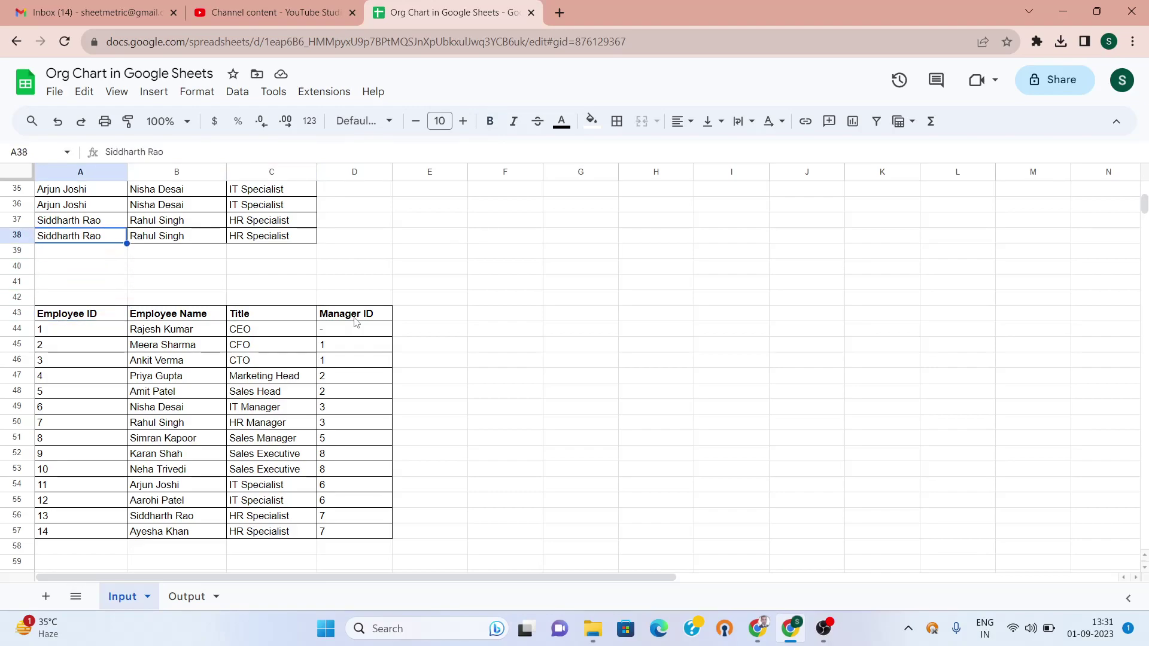
pyautogui.press('Up')
pyautogui.press('Up')
pyautogui.press('Up')
pyautogui.press('Up')
pyautogui.press('Up')
pyautogui.press('Up')
pyautogui.press('Up')
pyautogui.press('Up')
pyautogui.press('Down')
pyautogui.press('Down')
pyautogui.press('Down')
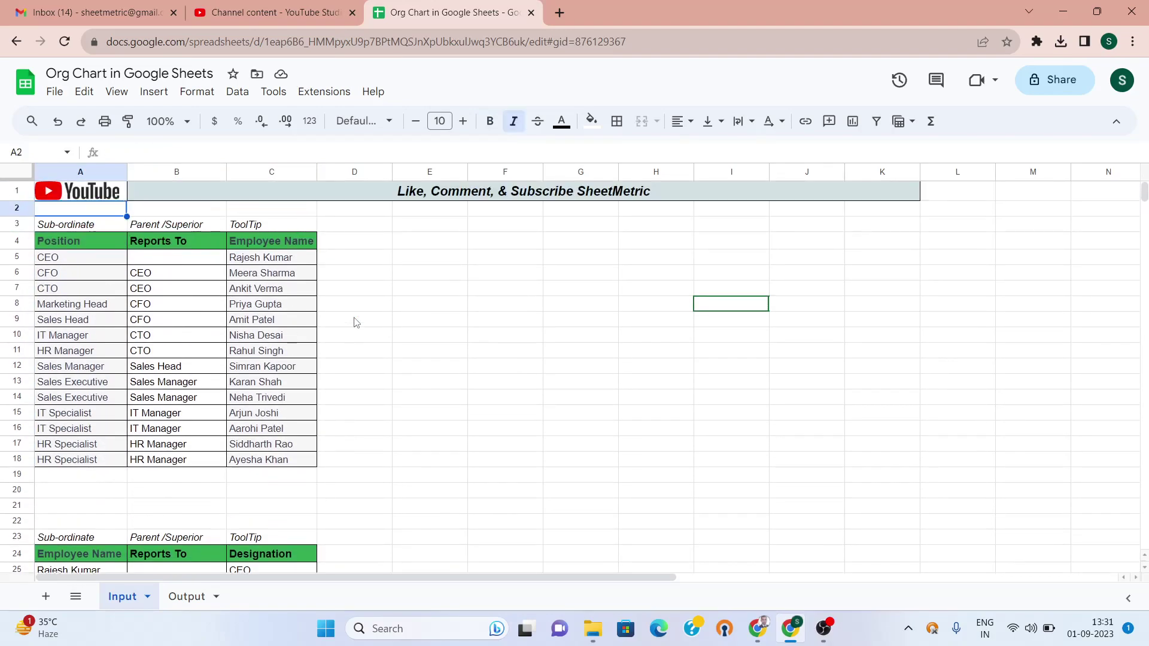
pyautogui.press('Down')
pyautogui.press('Down')
pyautogui.press('Down')
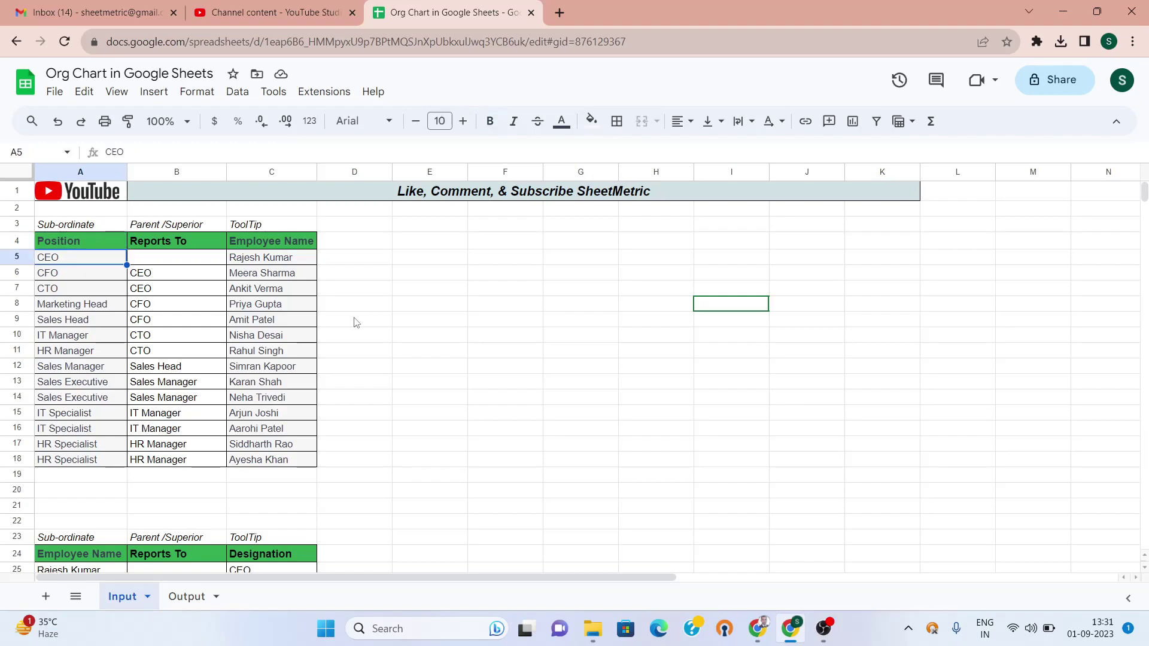
# Insert a chart from the position table A4:C18, with its header row included in the data
pyautogui.press('Down')
pyautogui.press('Down')
pyautogui.press('Down')
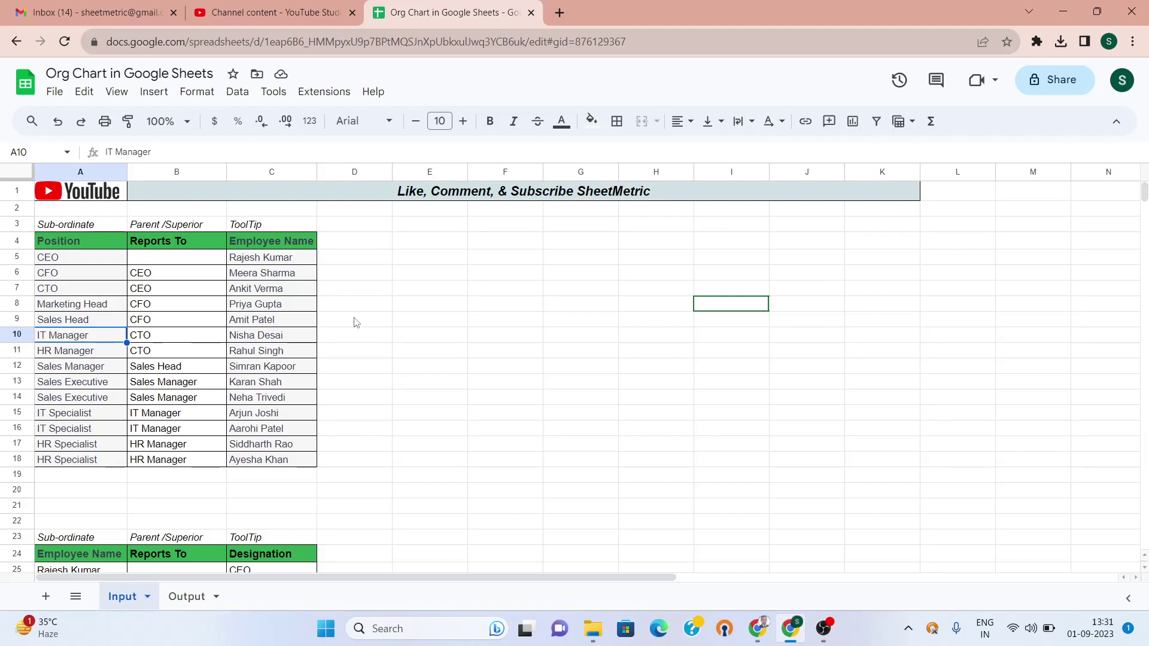
pyautogui.click(99, 242)
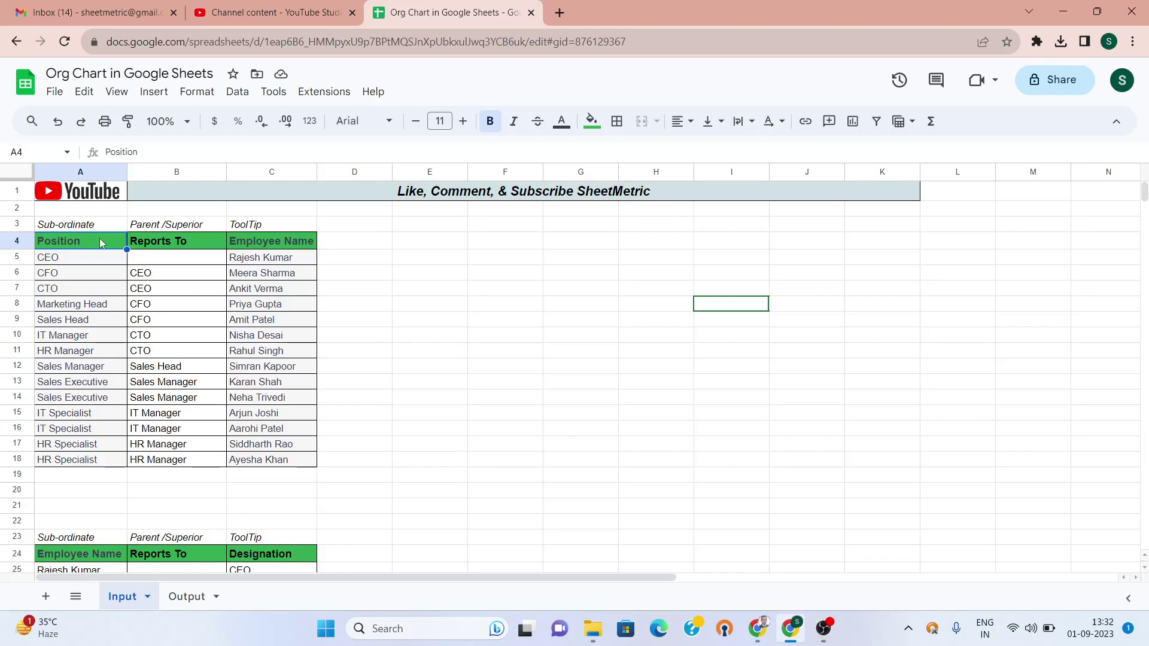
pyautogui.hotkey('shift', 'Right')
pyautogui.hotkey('shift', 'Right')
pyautogui.hotkey('shift', 'Down')
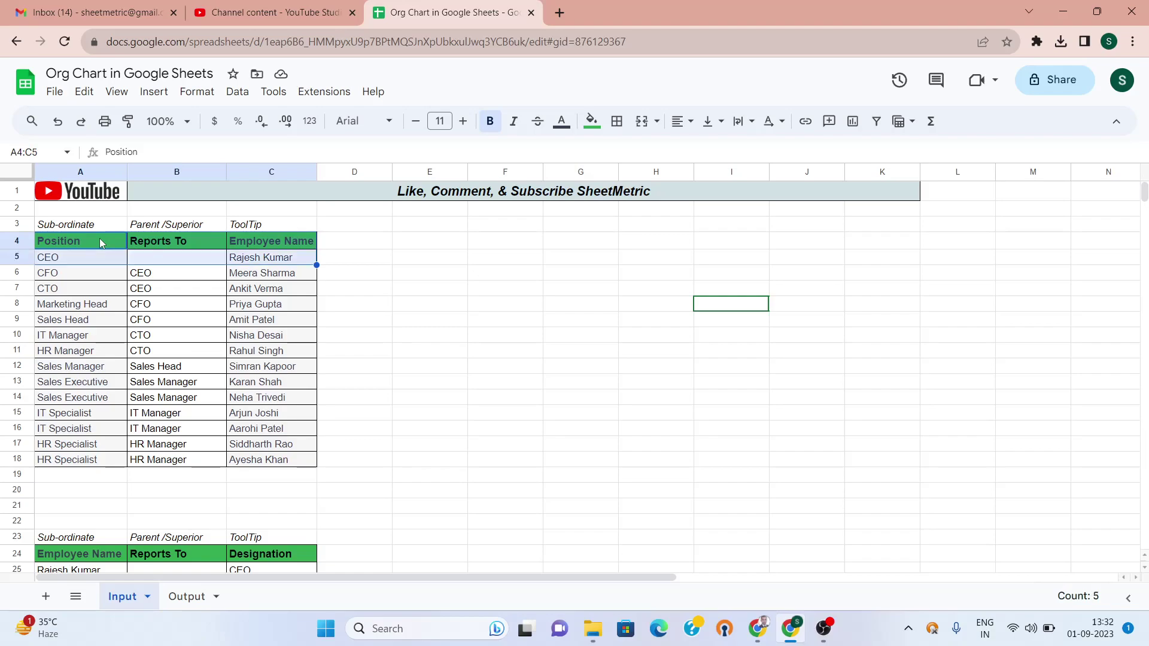
pyautogui.hotkey('shift', 'Down')
pyautogui.hotkey('shift', 'Down')
pyautogui.hotkey('shift', 'Down')
pyautogui.hotkey('shift', 'Down')
pyautogui.hotkey('shift', 'Down')
pyautogui.hotkey('shift', 'Down')
pyautogui.hotkey('shift', 'Down')
pyautogui.hotkey('shift', 'Down')
pyautogui.hotkey('shift', 'Down')
pyautogui.hotkey('shift', 'Down')
pyautogui.hotkey('shift', 'Down')
pyautogui.hotkey('shift', 'Down')
pyautogui.hotkey('shift', 'Down')
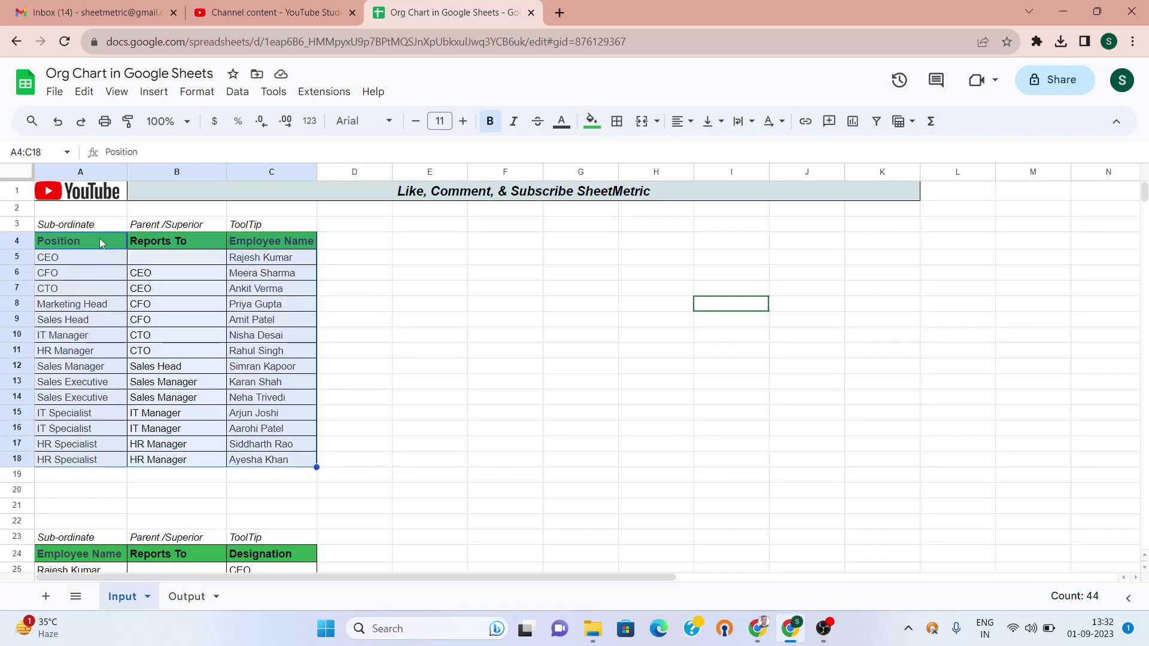
pyautogui.click(164, 97)
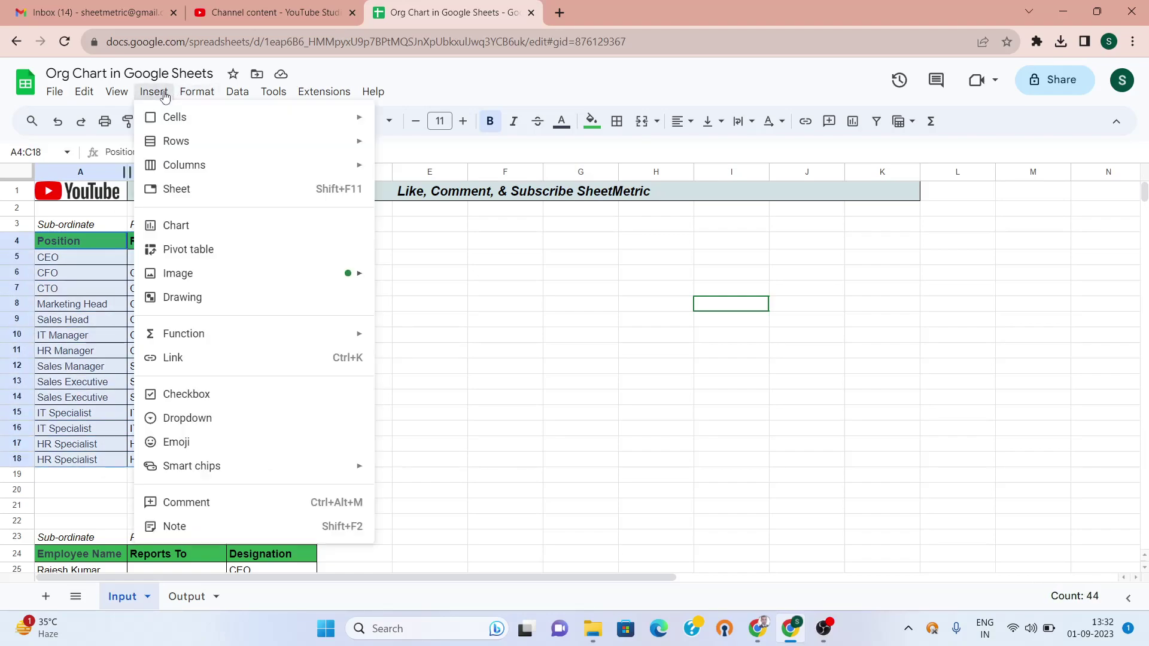
pyautogui.click(218, 230)
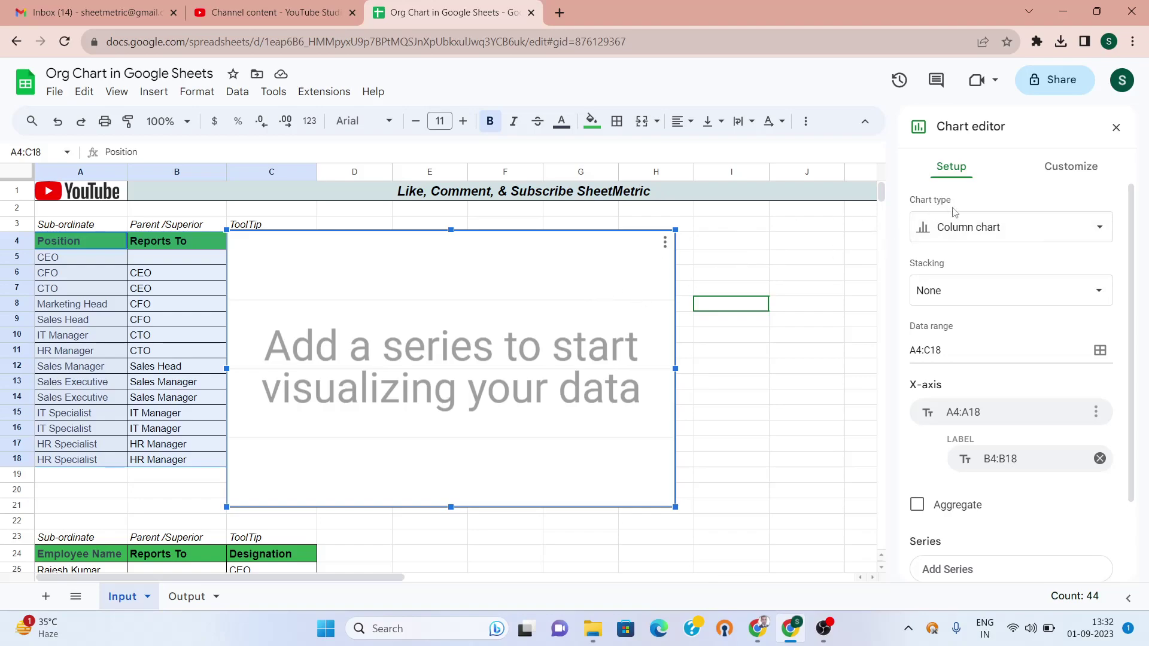
# Change the chart to an organizational chart and use row 4 as headers
pyautogui.click(1033, 231)
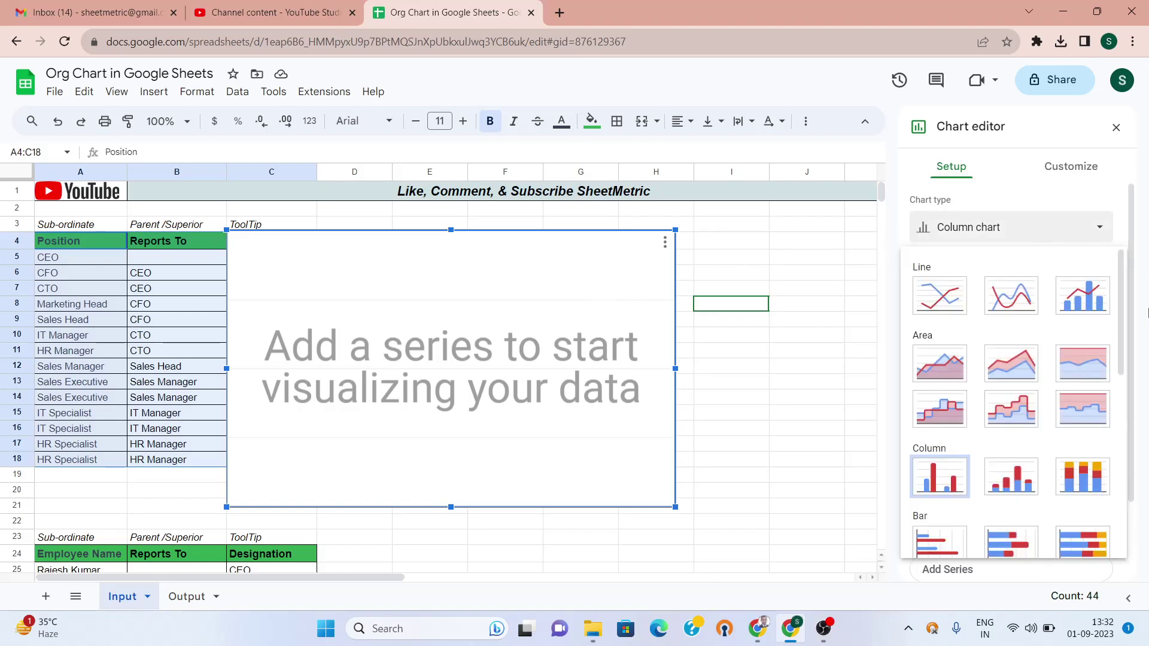
pyautogui.click(1130, 328)
pyautogui.scroll(-1, 1113, 287)
pyautogui.scroll(1, 1107, 263)
pyautogui.click(1090, 233)
pyautogui.moveTo(1120, 288); pyautogui.dragTo(1122, 470)
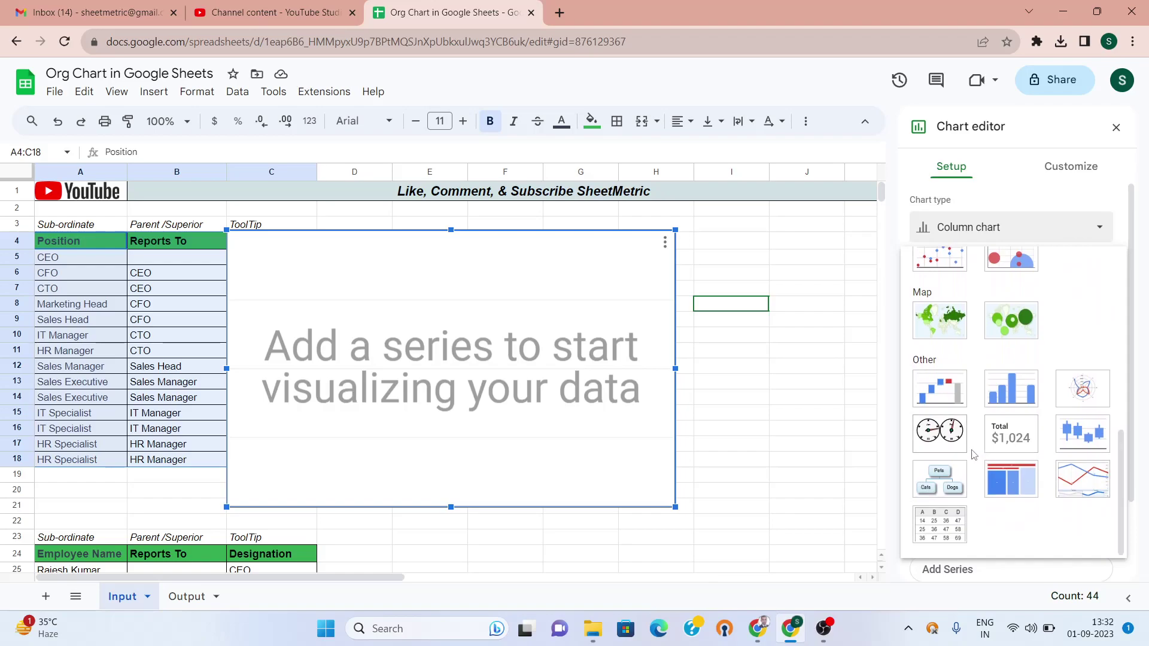
pyautogui.click(929, 482)
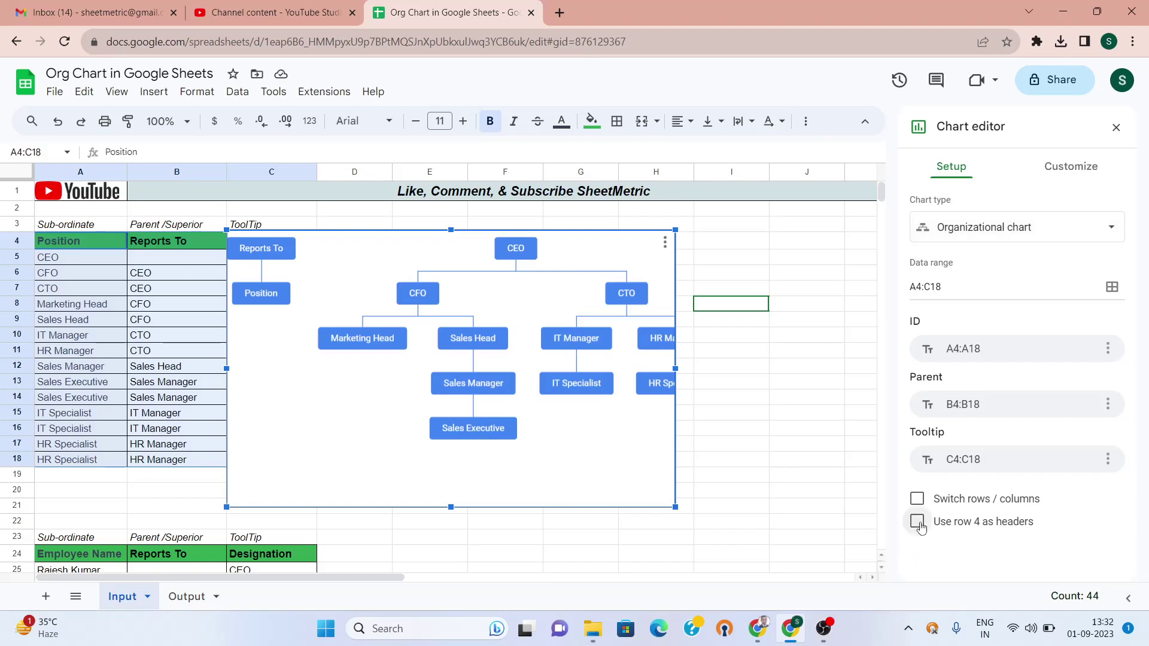
pyautogui.click(917, 522)
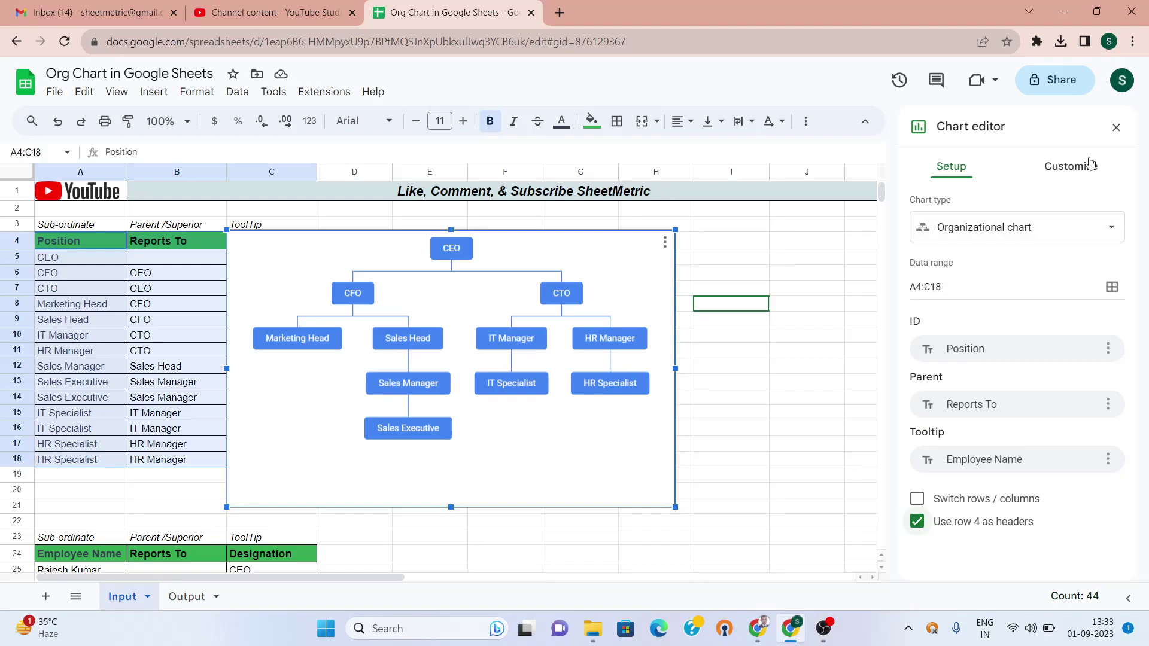
# Move the org chart clear of the Employee Name column and set its size to Small, trying Large first
pyautogui.moveTo(610, 256); pyautogui.dragTo(715, 243)
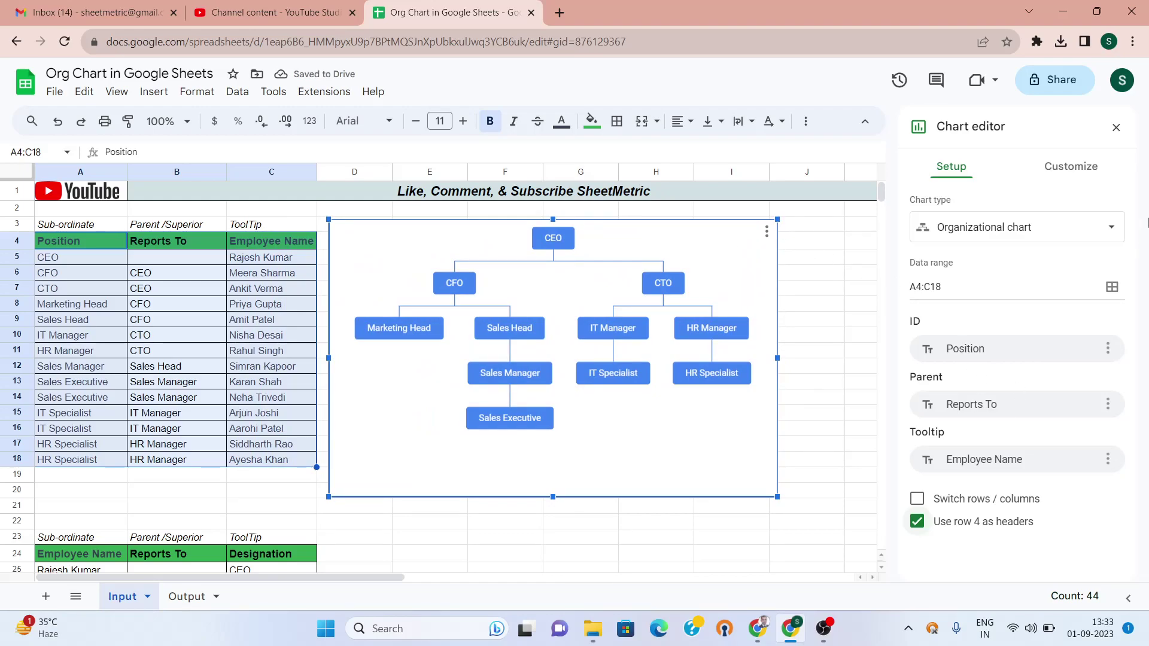
pyautogui.click(1070, 167)
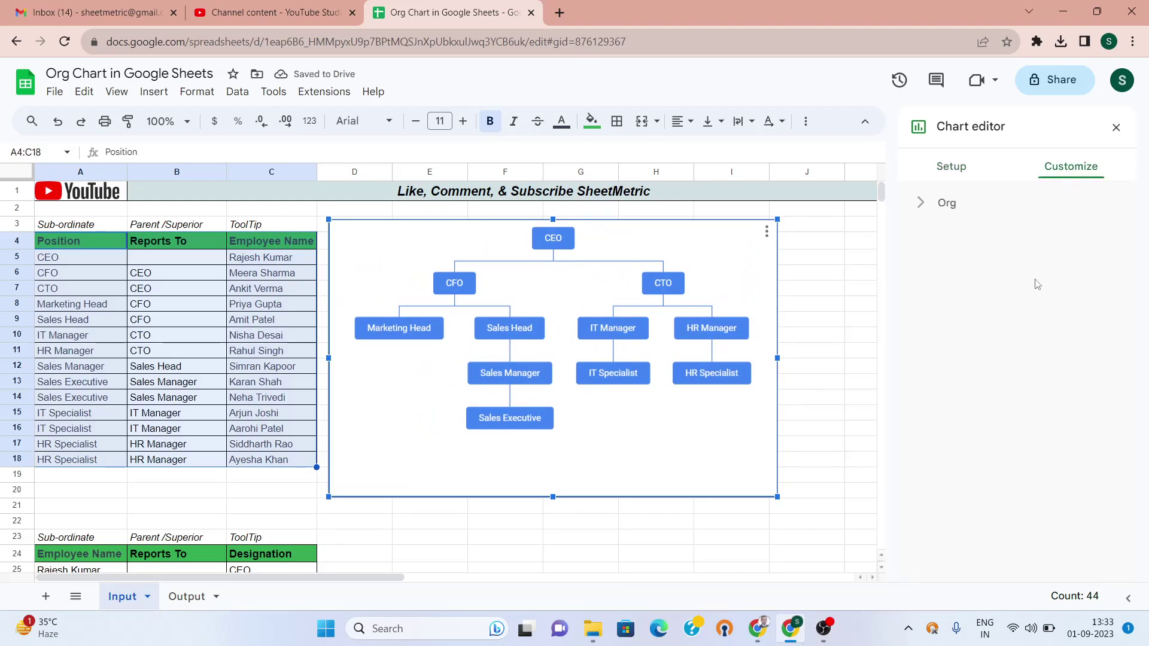
pyautogui.click(921, 218)
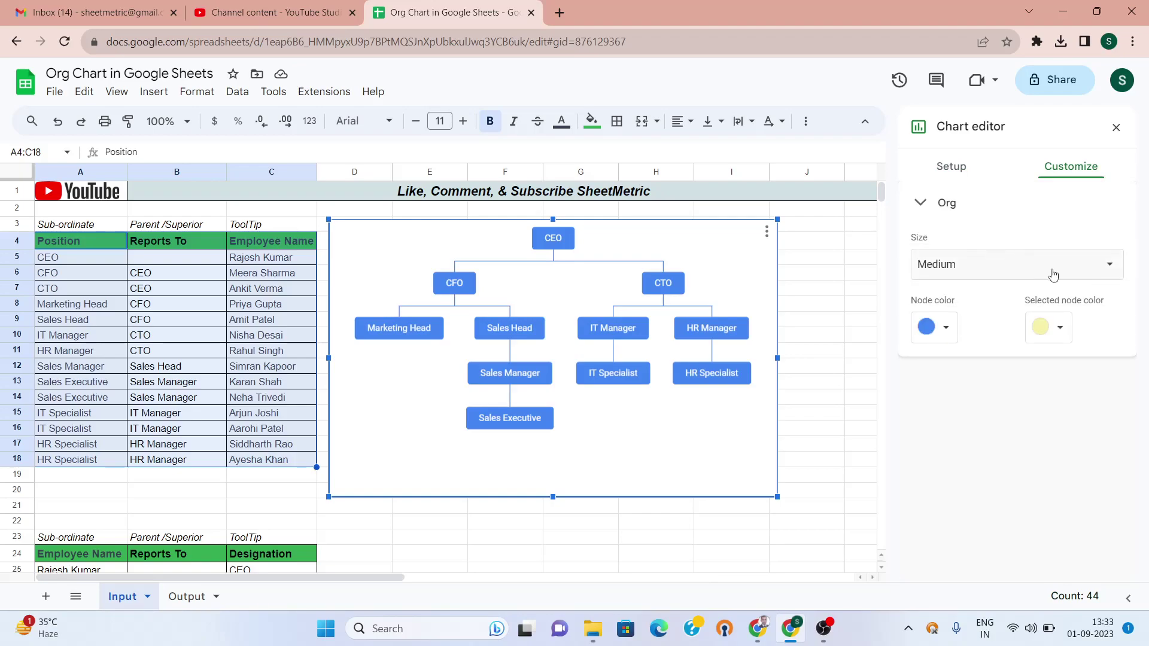
pyautogui.click(991, 274)
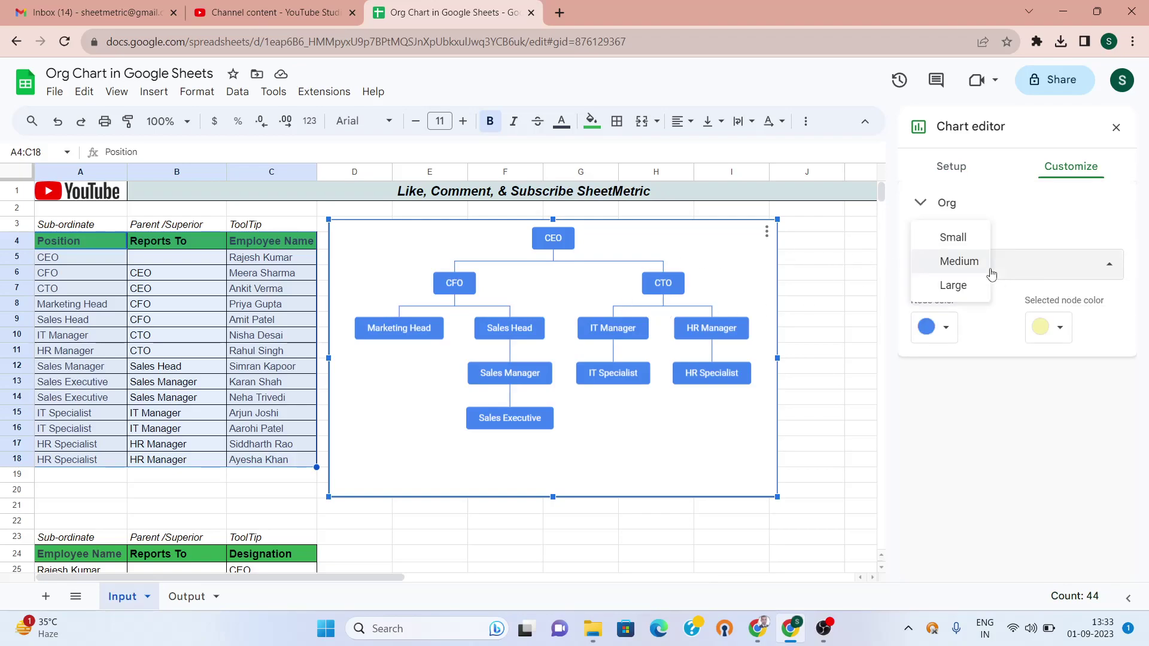
pyautogui.click(953, 285)
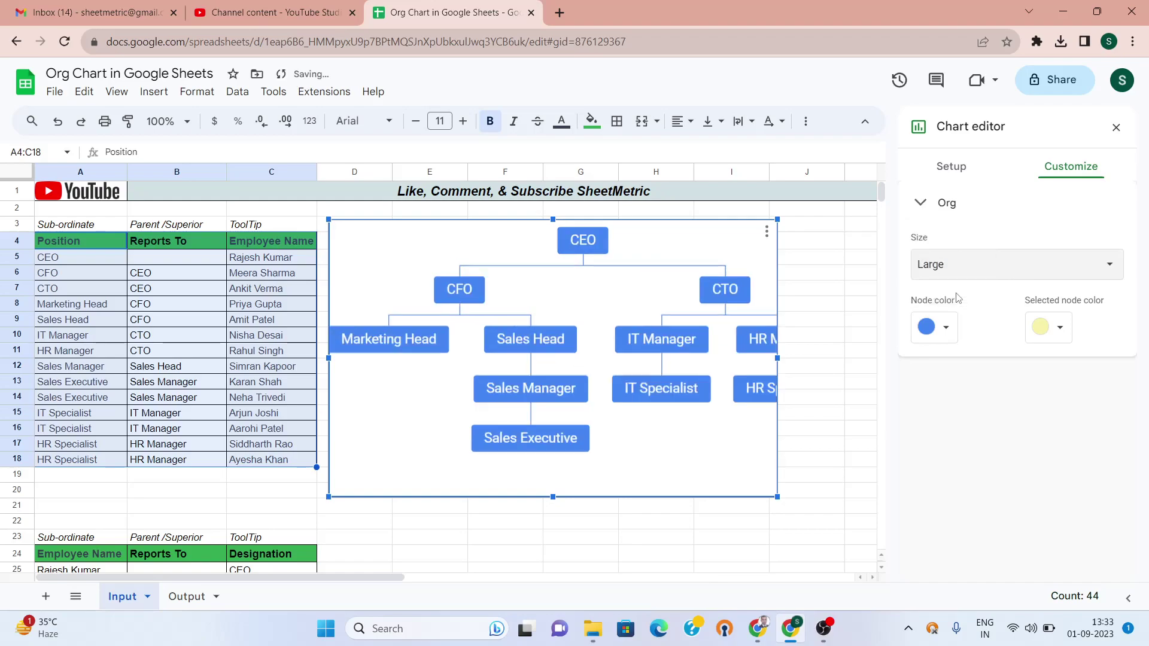
pyautogui.click(1087, 265)
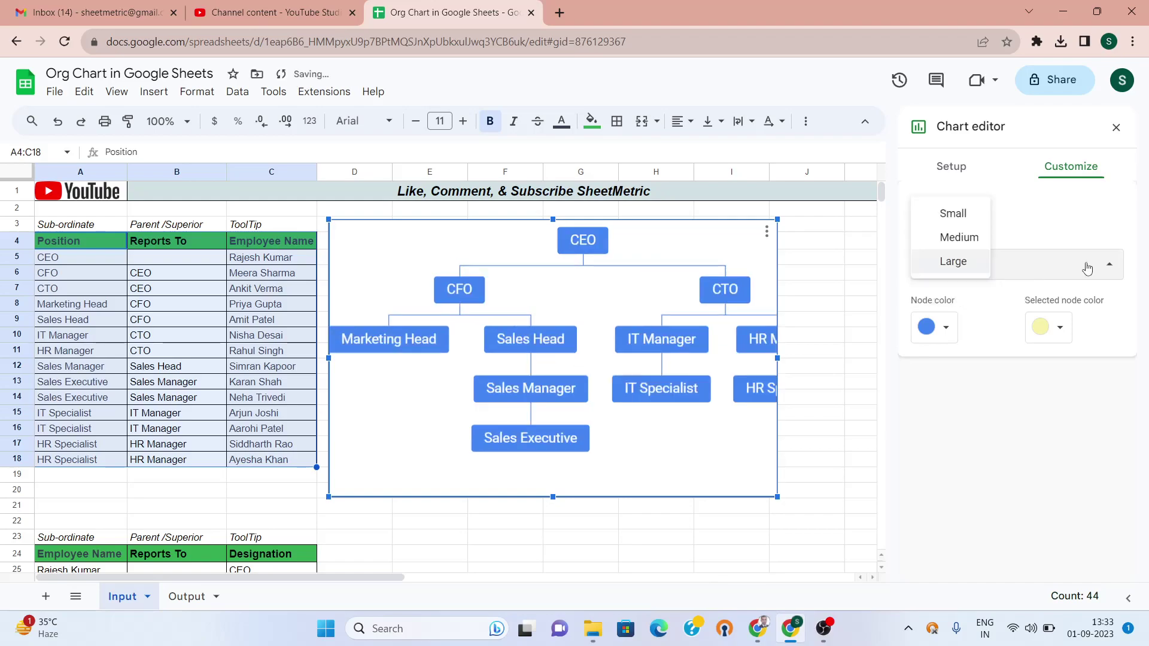
pyautogui.click(967, 225)
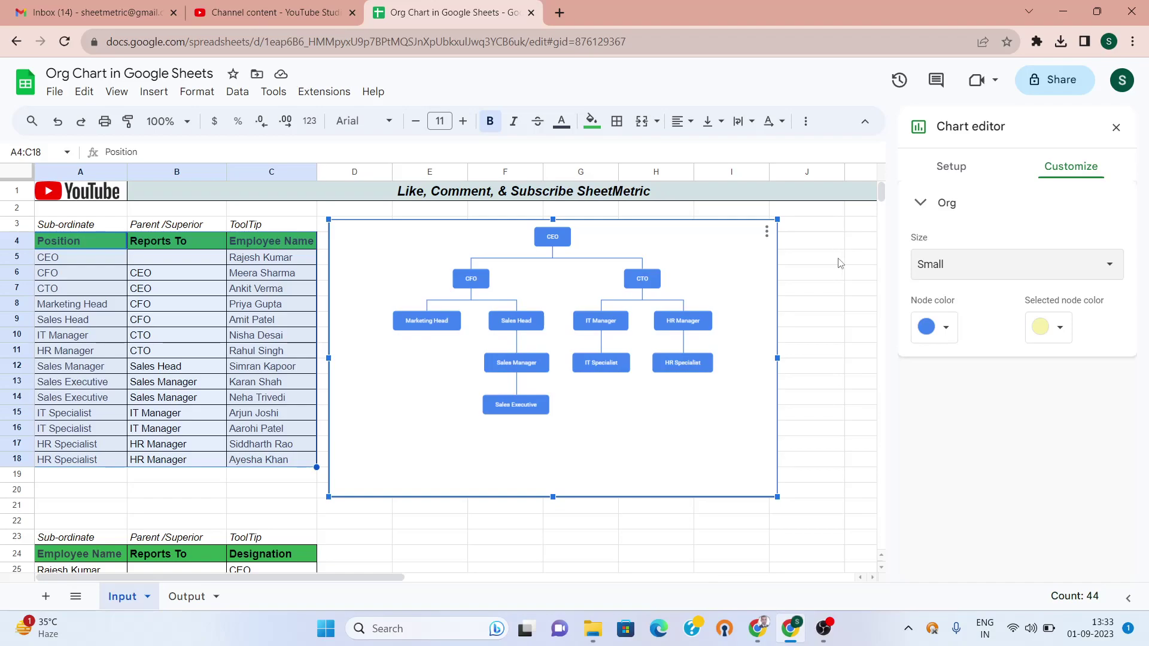
pyautogui.click(1085, 265)
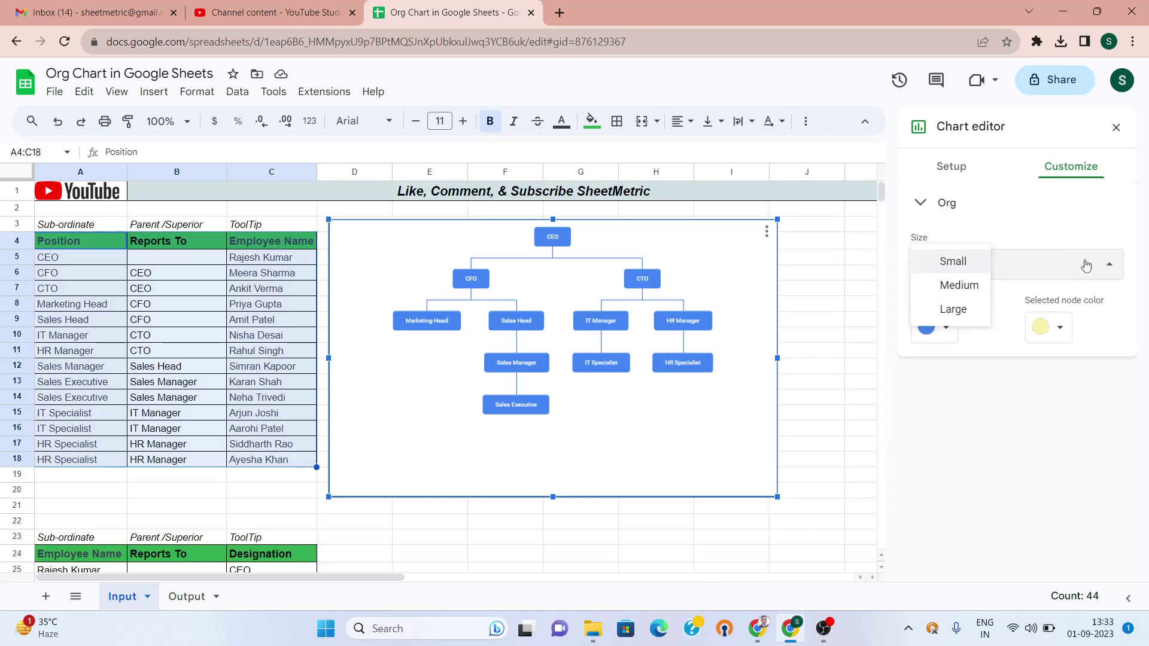
pyautogui.click(1086, 265)
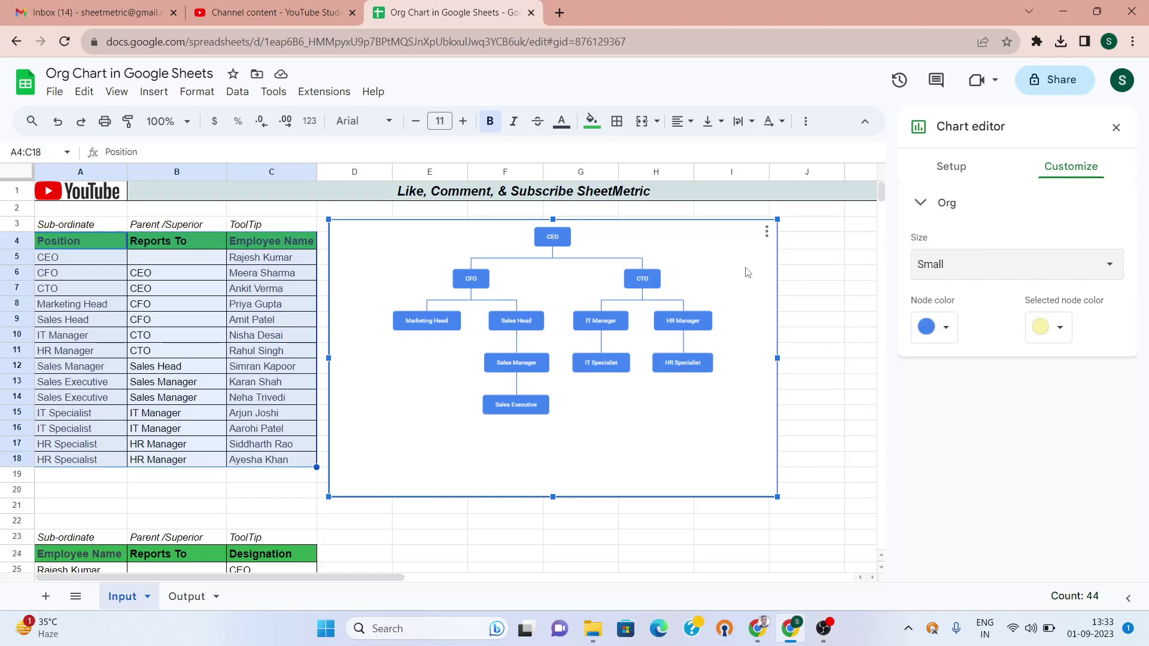
pyautogui.click(992, 270)
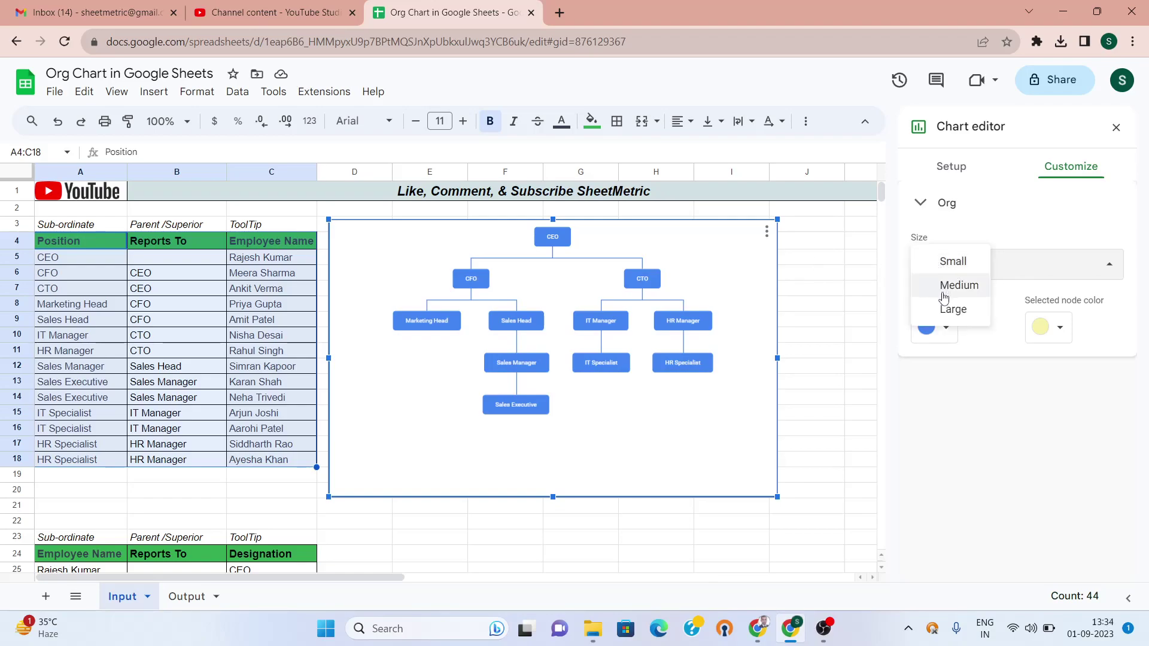
pyautogui.click(856, 262)
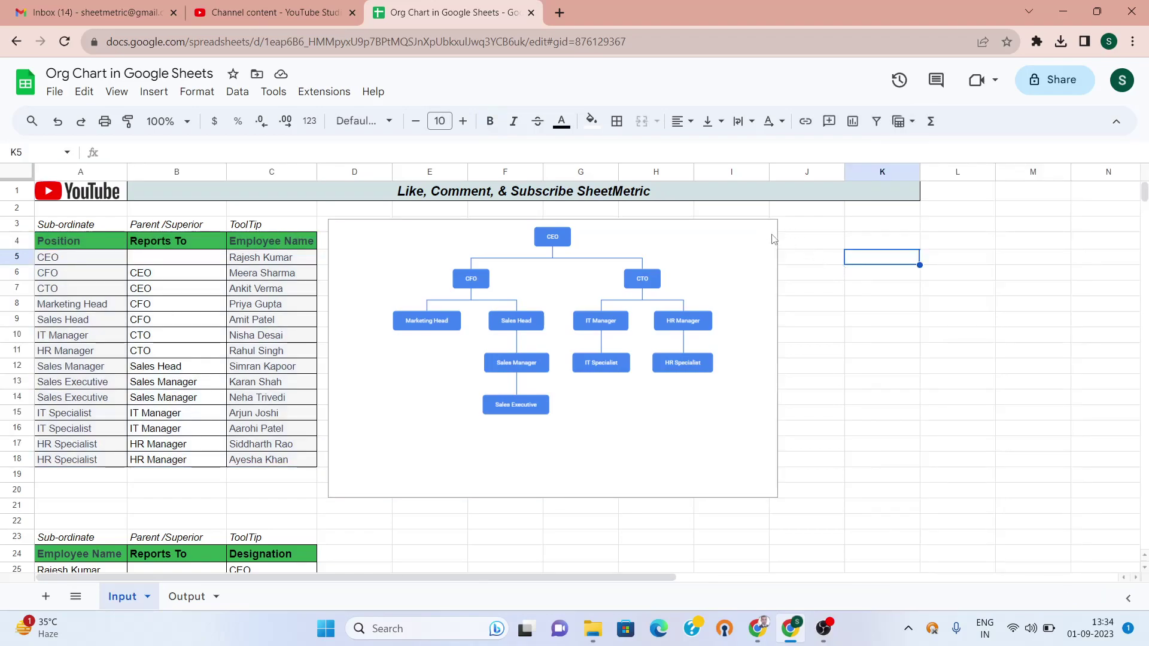
# Look over the actions available for the org chart, including editing, deleting, downloading and publishing it
pyautogui.click(766, 233)
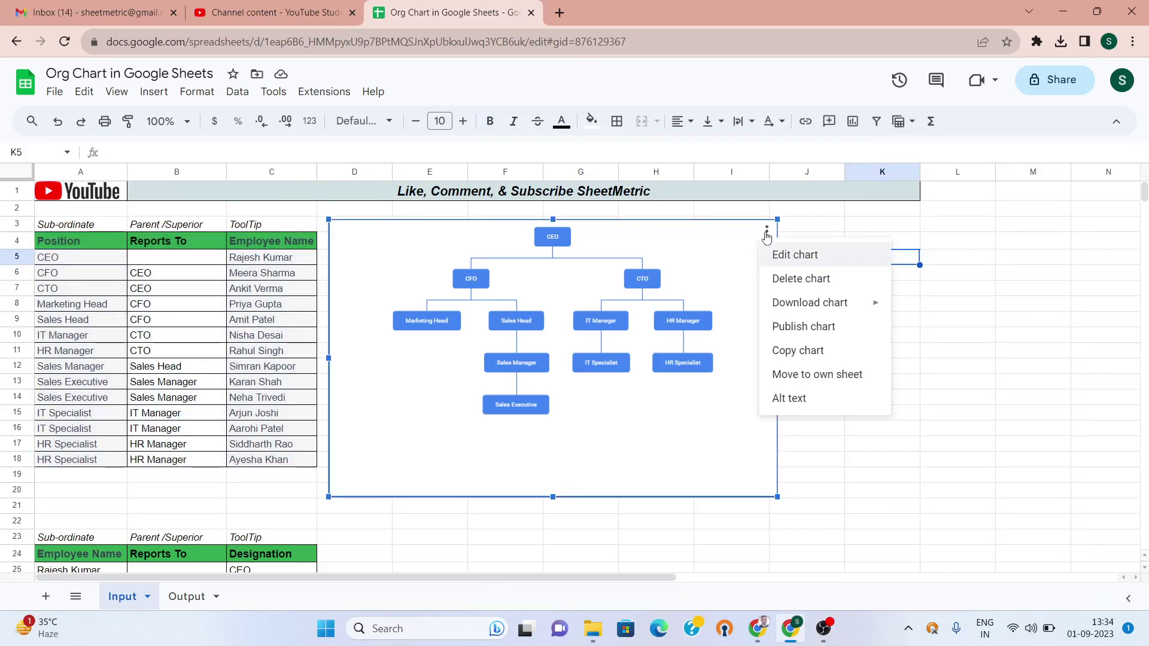
pyautogui.moveTo(819, 308)
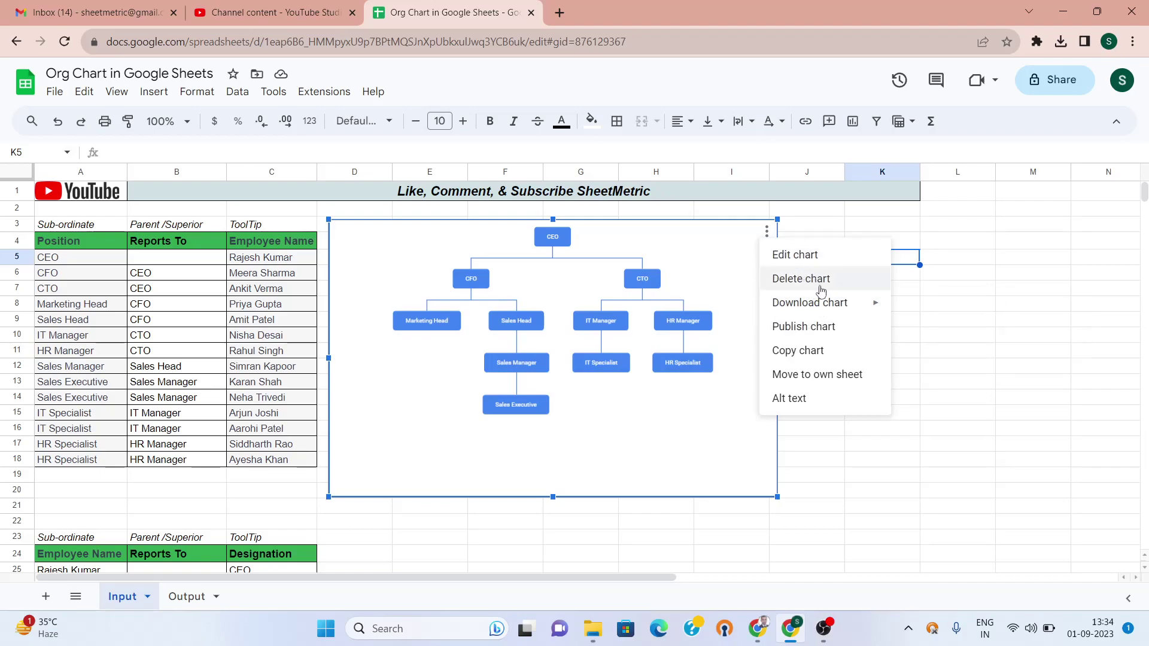
pyautogui.click(854, 466)
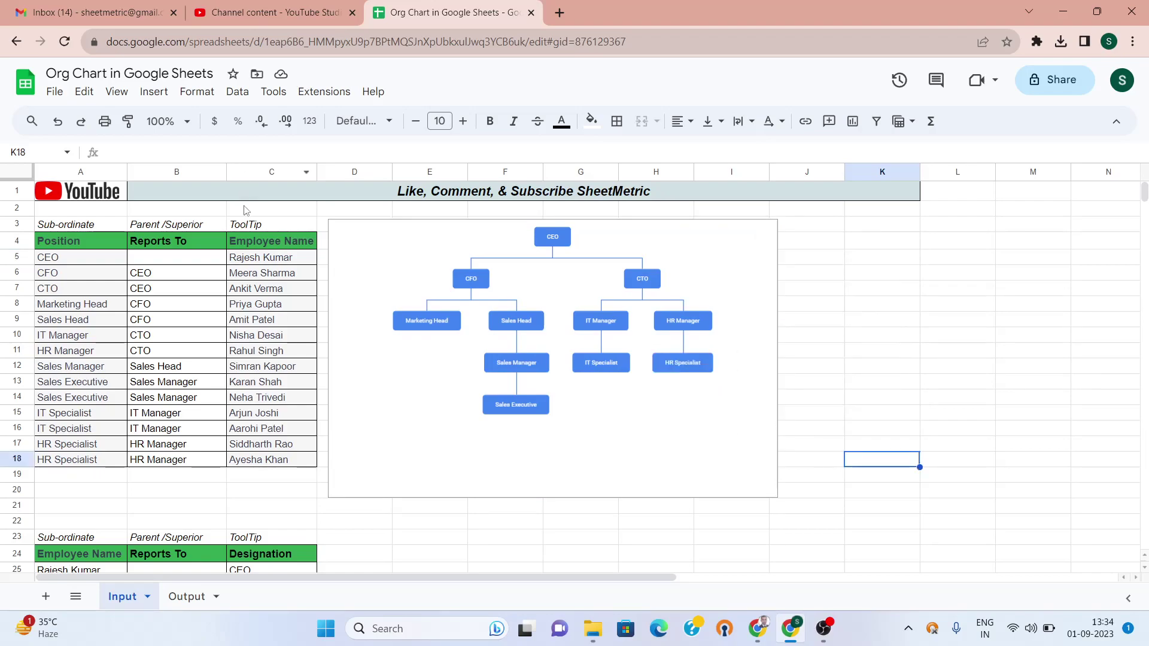
# Check the employee-name tooltips on the HR Specialist and IT Specialist nodes of the org chart
pyautogui.click(664, 401)
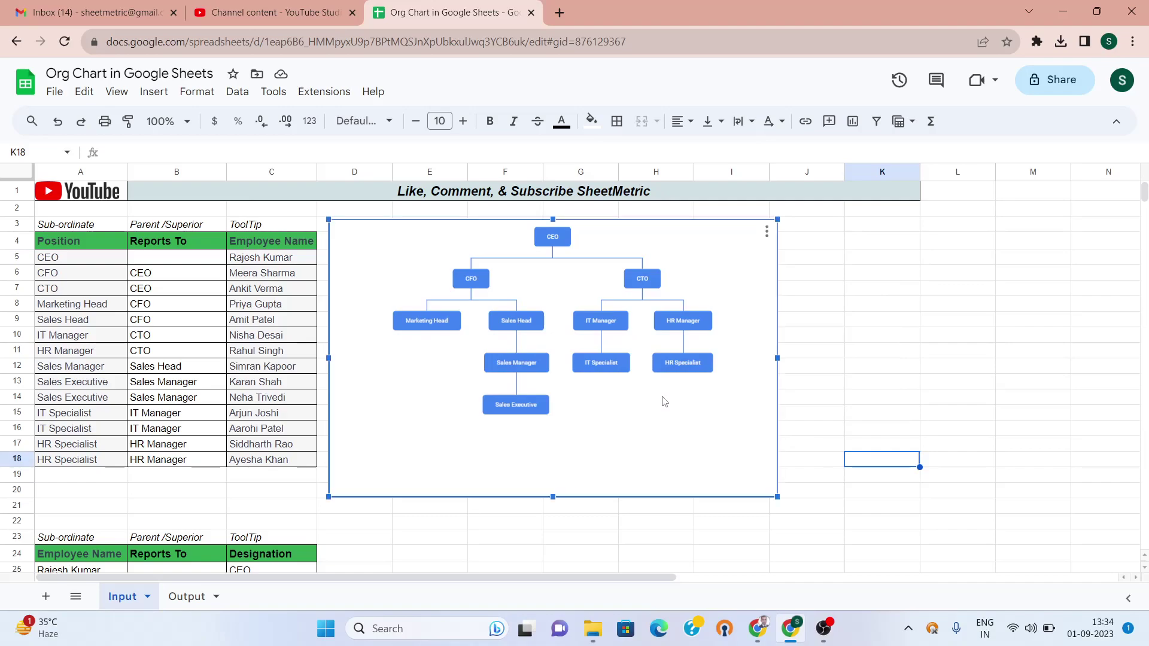
pyautogui.moveTo(696, 366)
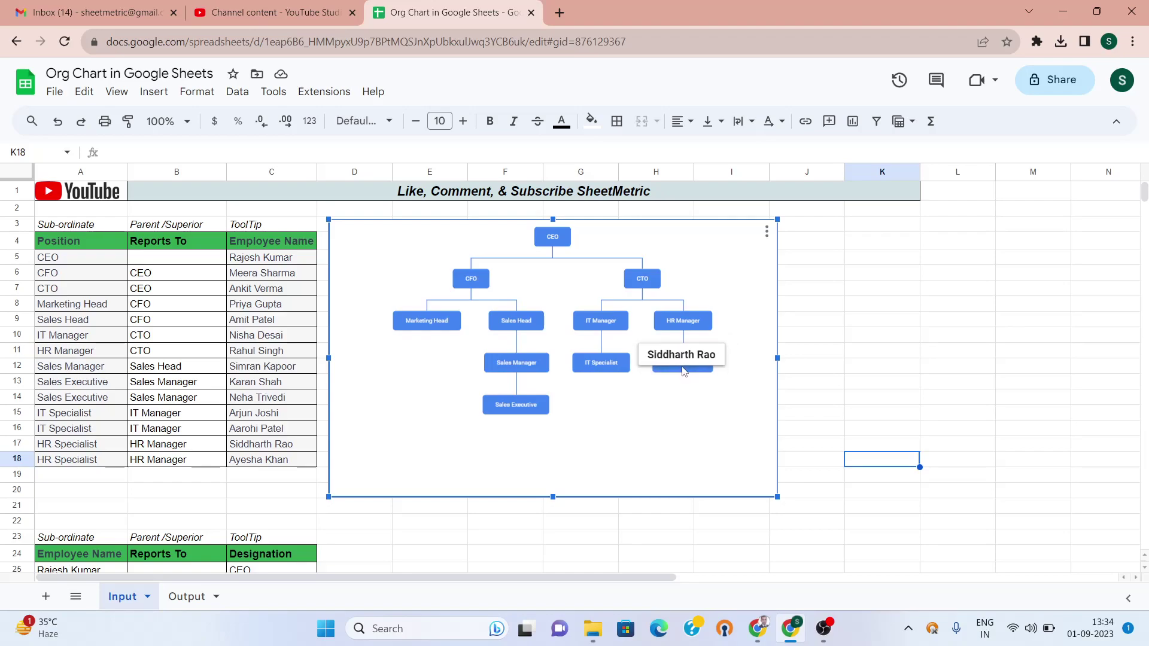
pyautogui.moveTo(605, 370)
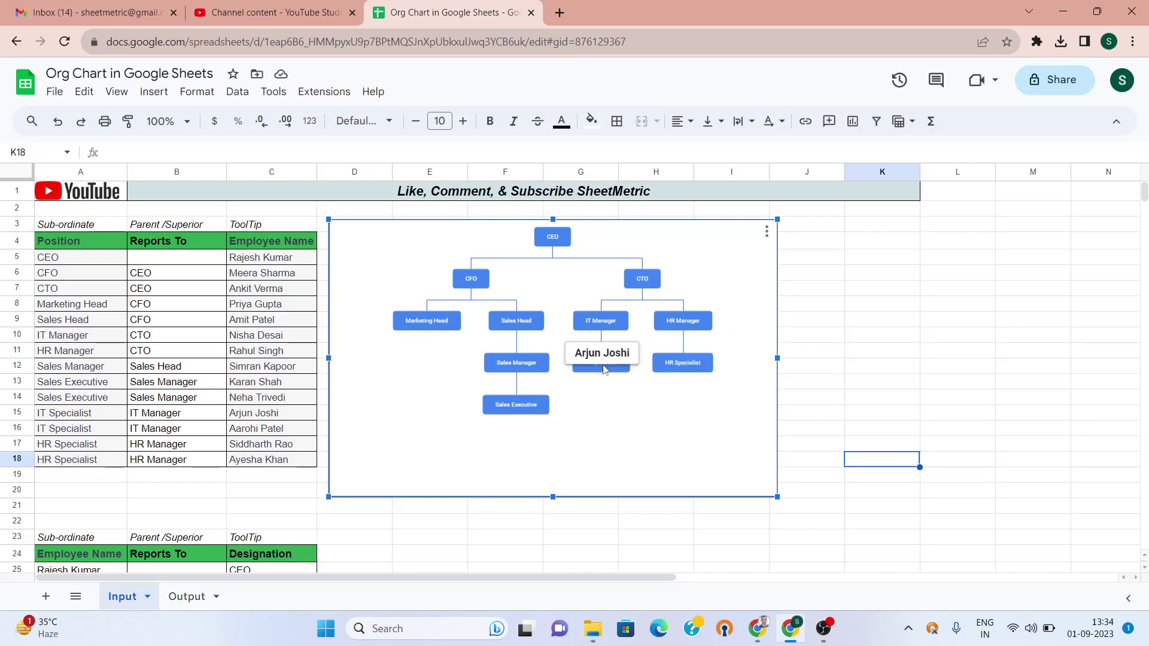
# Review the second source table below the chart, going down its Employee Name column toward the HR Specialist rows
pyautogui.click(874, 429)
pyautogui.press('Down')
pyautogui.press('Down')
pyautogui.press('Down')
pyautogui.press('Down')
pyautogui.press('Down')
pyautogui.press('Down')
pyautogui.press('Down')
pyautogui.press('Down')
pyautogui.press('Down')
pyautogui.press('Down')
pyautogui.press('Down')
pyautogui.press('Down')
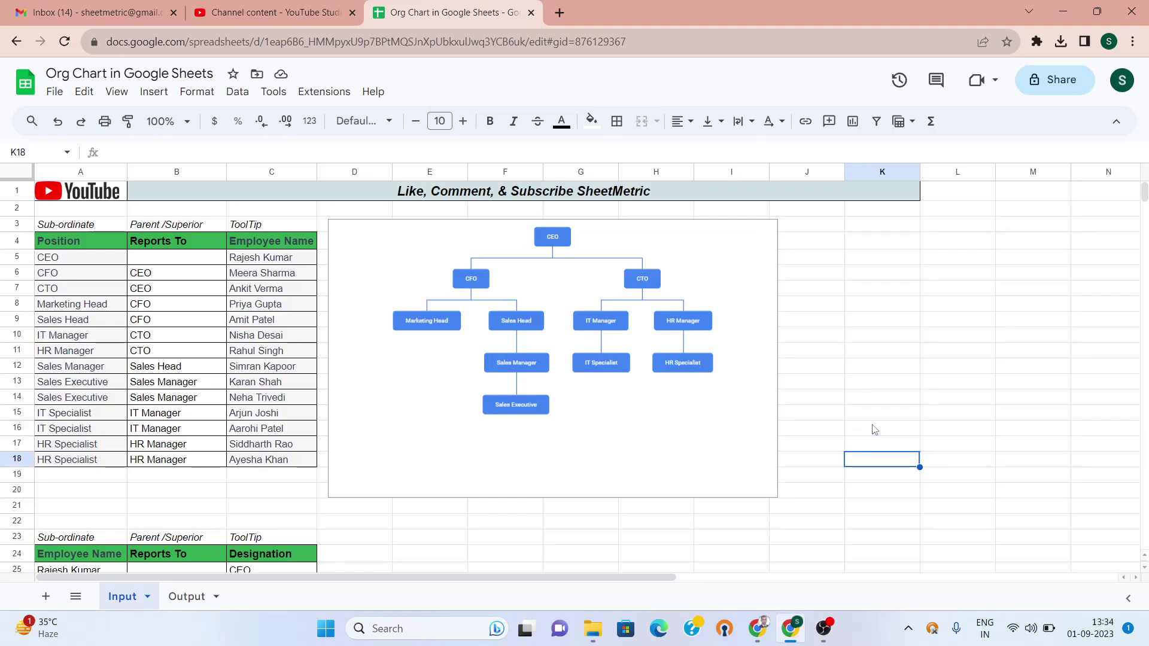
pyautogui.press('Left')
pyautogui.hotkey('ctrl', 'Left')
pyautogui.hotkey('ctrl', 'Left')
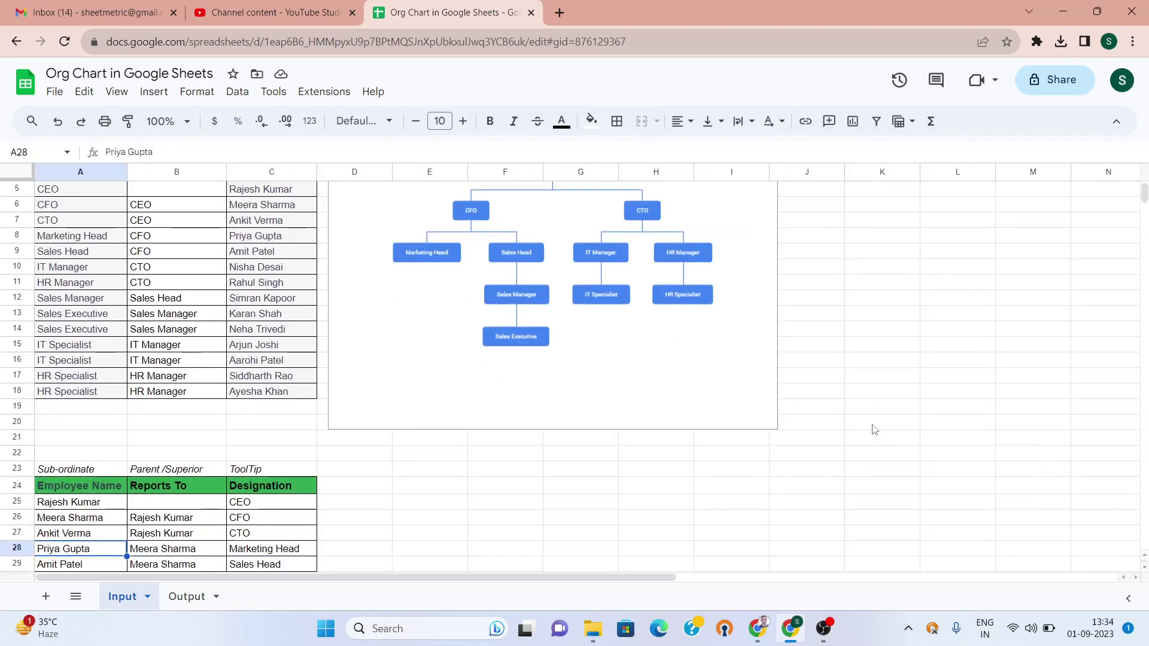
pyautogui.press('Down')
pyautogui.press('Down')
pyautogui.press('Down')
pyautogui.press('Down')
pyautogui.press('Down')
pyautogui.press('Down')
pyautogui.press('Down')
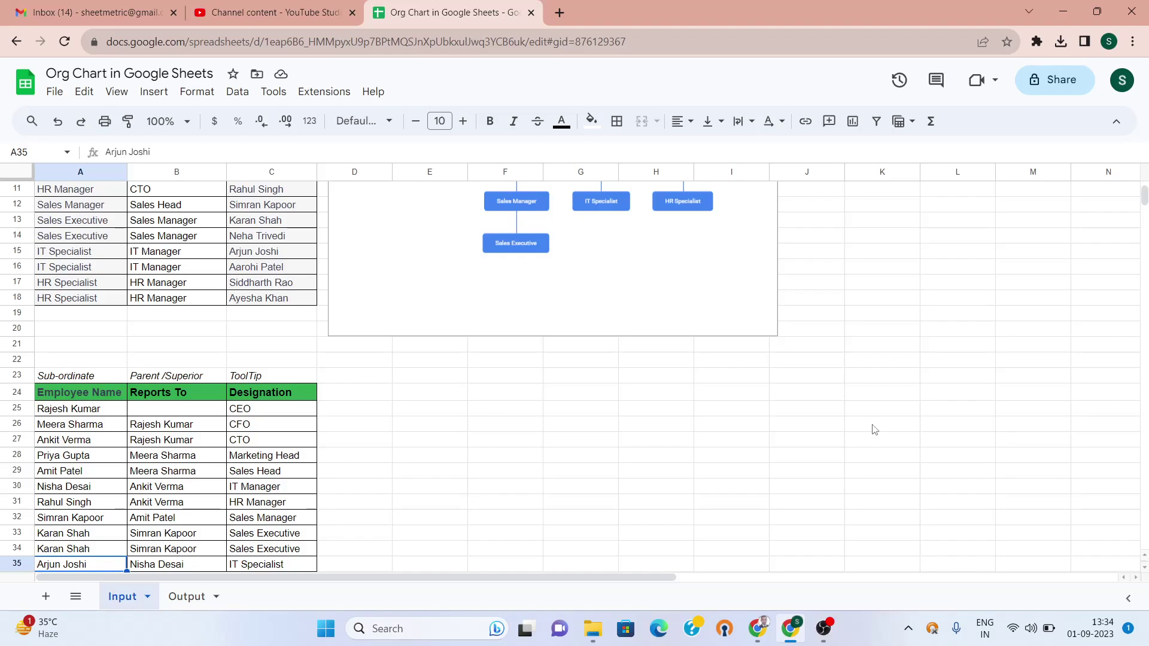
pyautogui.press('Down')
pyautogui.press('Down')
# Select the whole second table, A24:C38, from the Employee Name header through the last Designation row
pyautogui.press('Up')
pyautogui.press('Up')
pyautogui.press('Up')
pyautogui.press('Up')
pyautogui.press('Up')
pyautogui.press('Up')
pyautogui.press('Up')
pyautogui.press('Up')
pyautogui.press('Up')
pyautogui.press('Up')
pyautogui.press('Up')
pyautogui.press('Up')
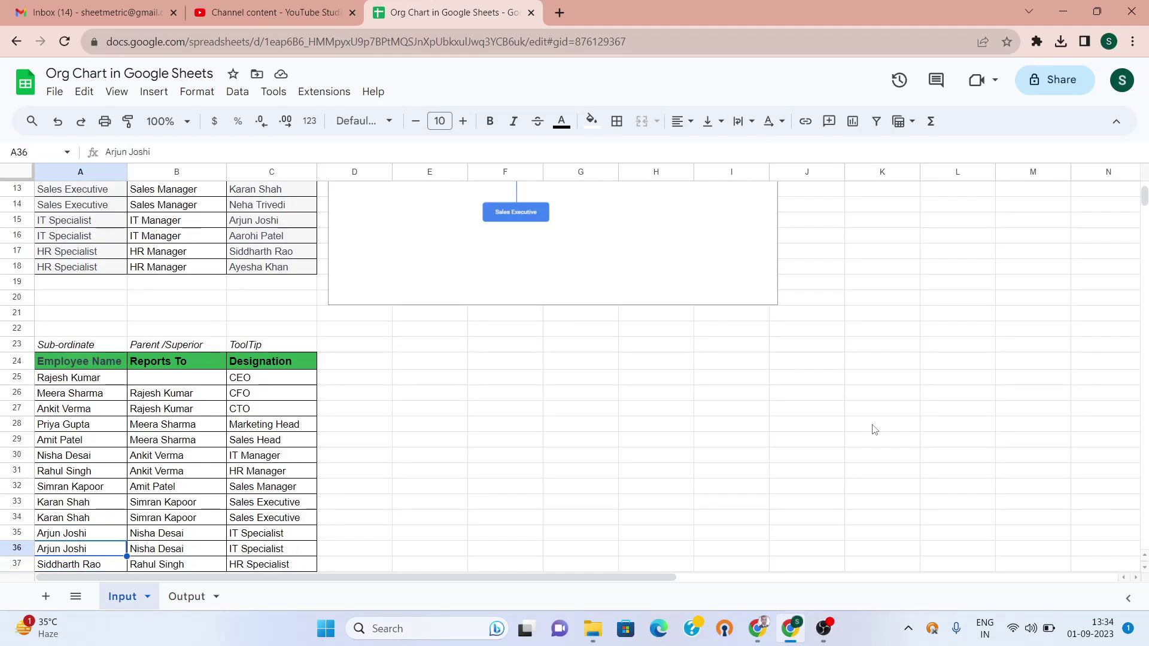
pyautogui.press('Up')
pyautogui.hotkey('shift', 'Right')
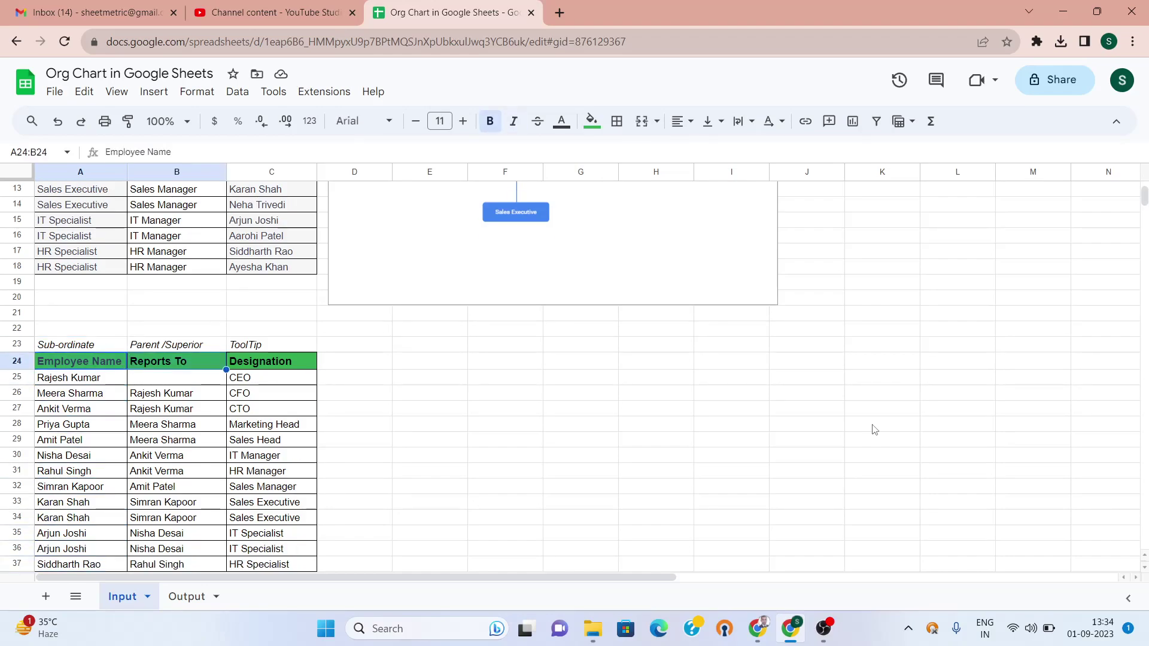
pyautogui.hotkey('shift', 'Right')
pyautogui.hotkey('shift', 'Down')
pyautogui.hotkey('shift', 'Down')
pyautogui.hotkey('shift', 'Down')
pyautogui.hotkey('shift', 'Down')
pyautogui.hotkey('shift', 'Down')
pyautogui.hotkey('shift', 'Down')
pyautogui.hotkey('shift', 'Down')
pyautogui.hotkey('shift', 'Down')
pyautogui.hotkey('shift', 'Down')
pyautogui.hotkey('shift', 'Down')
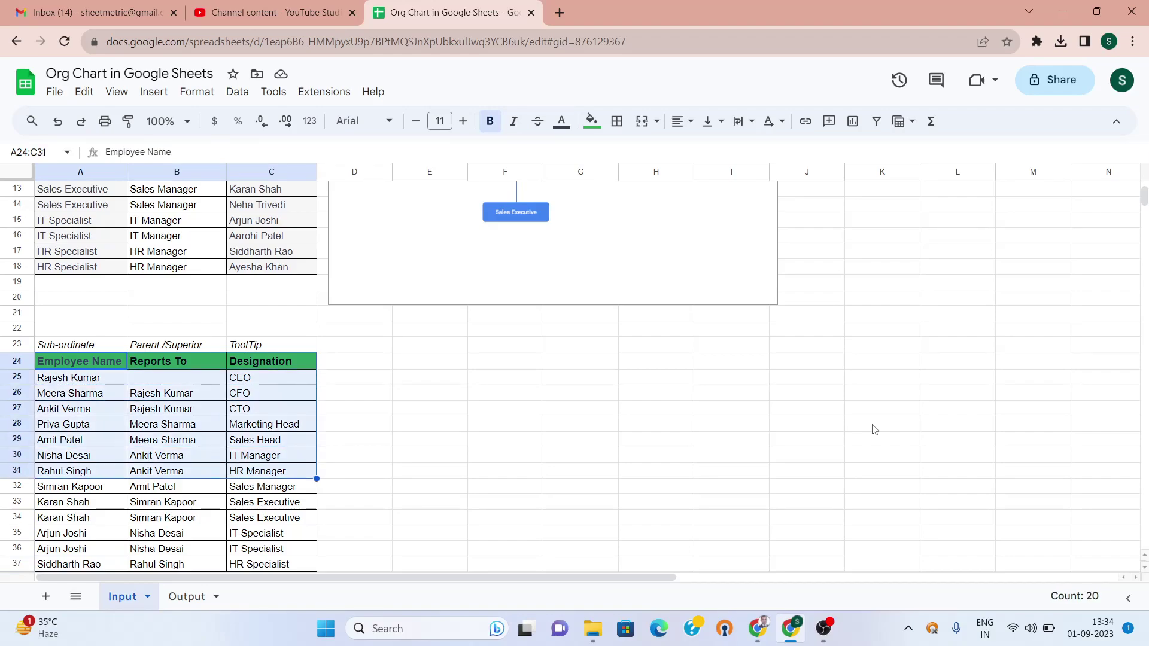
pyautogui.hotkey('shift', 'Down')
pyautogui.hotkey('shift', 'Down')
pyautogui.hotkey('shift', 'Down')
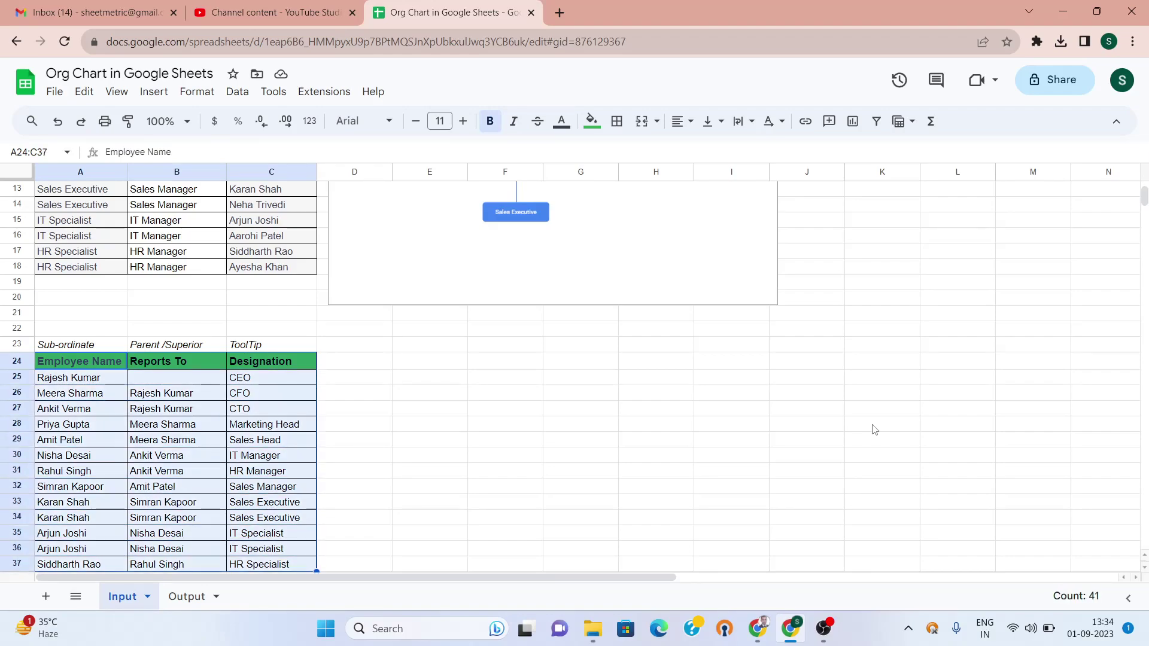
pyautogui.hotkey('shift', 'Down')
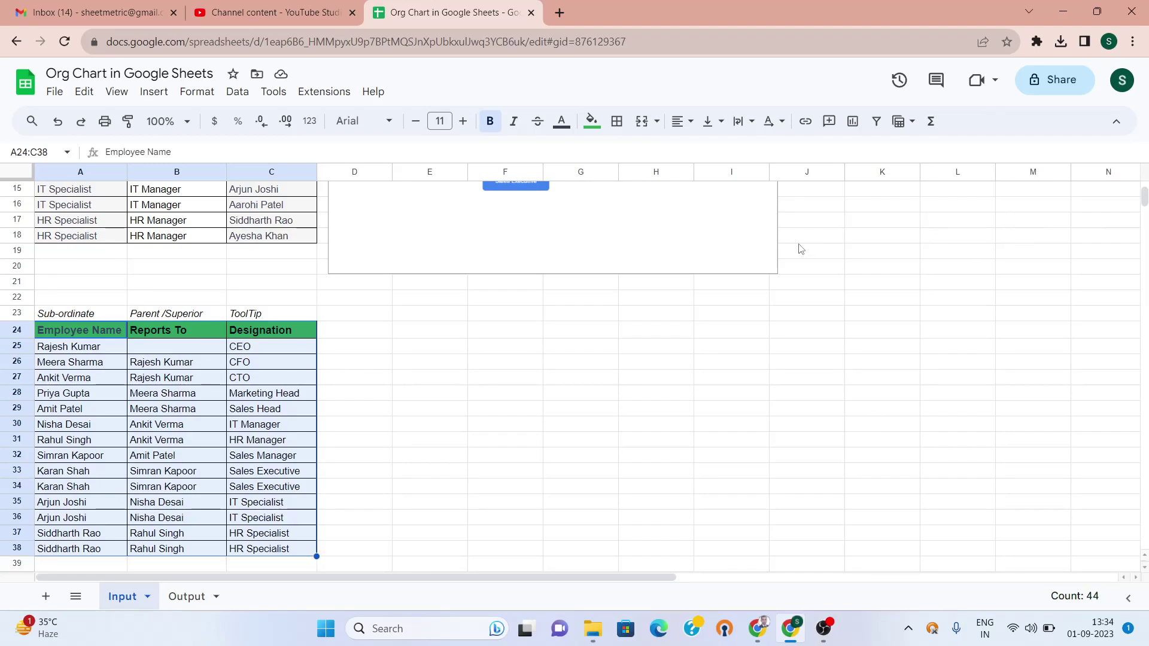
# Insert a chart from the selected range A24:C38 and change its type to Organizational chart
pyautogui.click(161, 97)
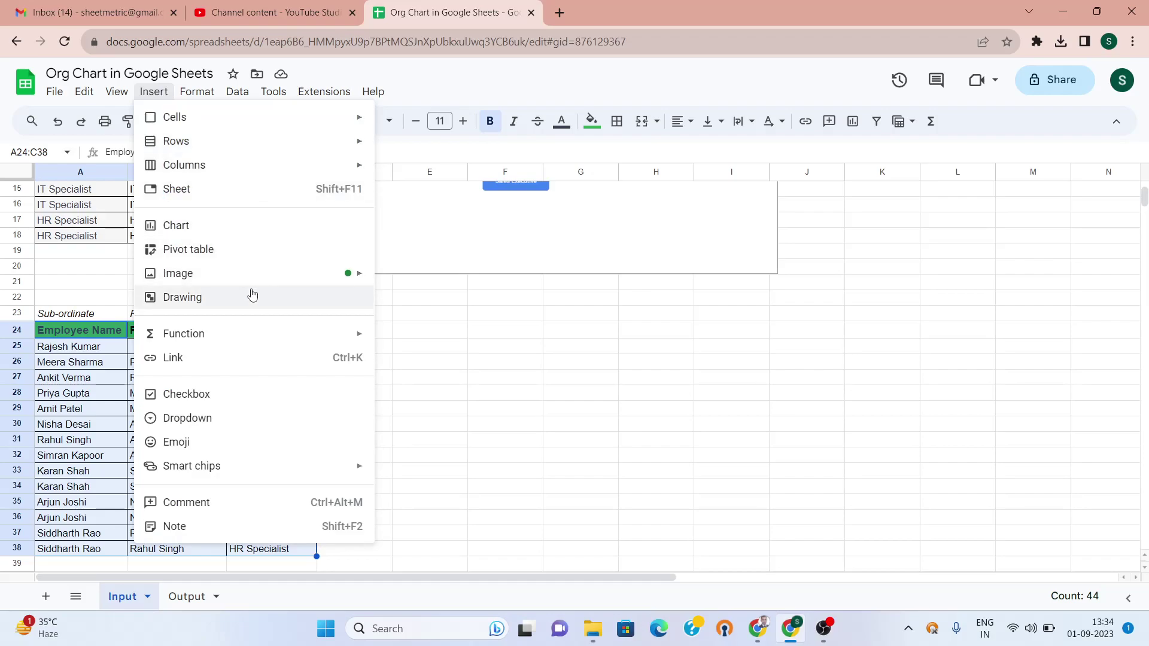
pyautogui.moveTo(141, 92)
pyautogui.moveTo(198, 278)
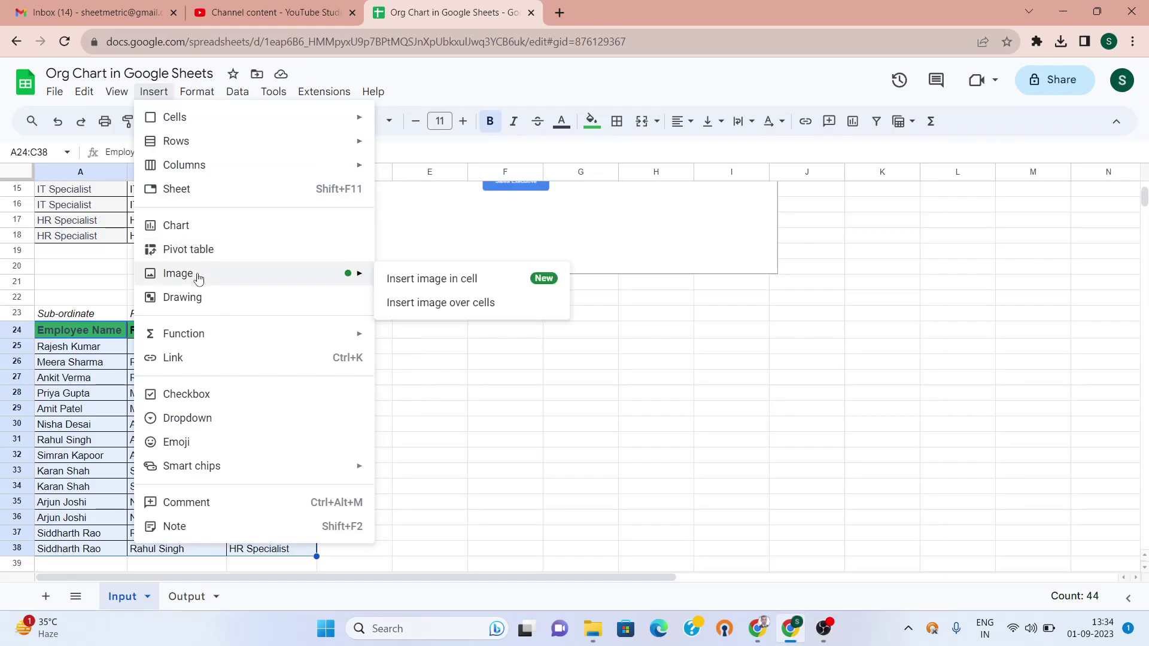
pyautogui.press('Escape')
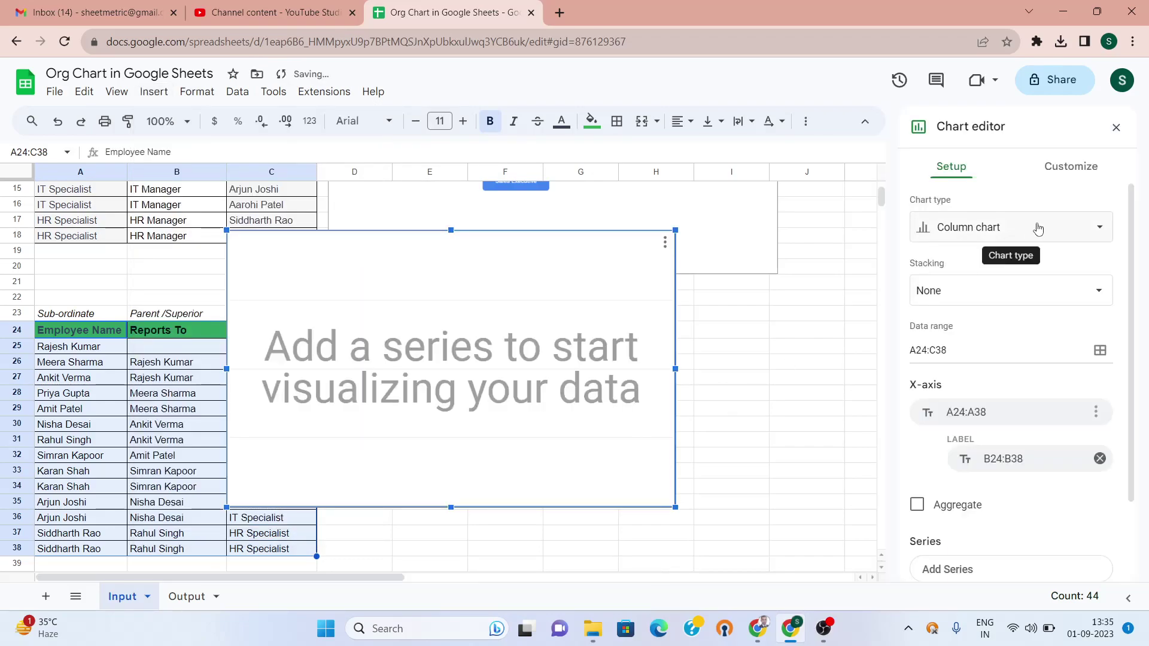
pyautogui.click(1037, 228)
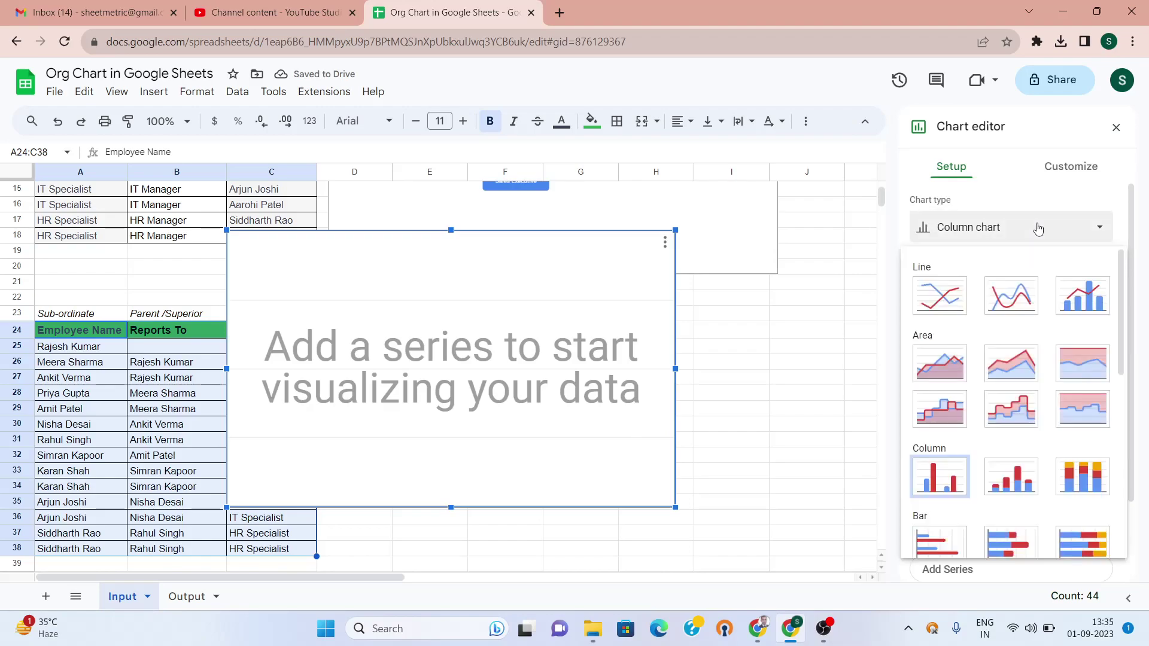
pyautogui.moveTo(1120, 291); pyautogui.dragTo(1129, 474)
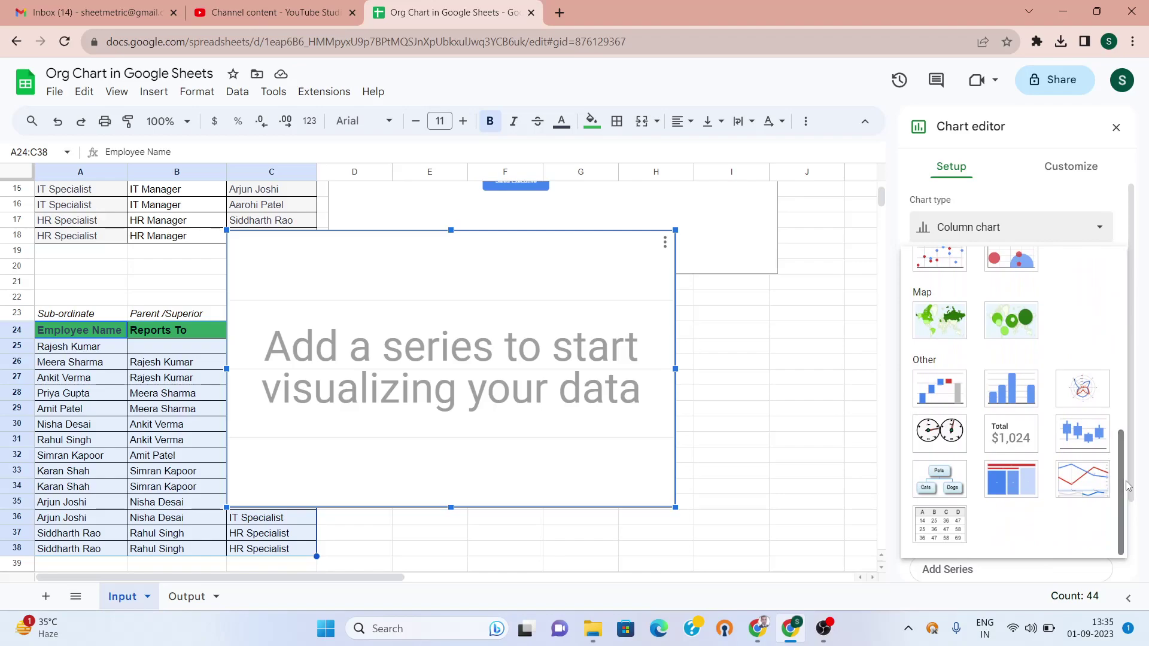
pyautogui.click(925, 477)
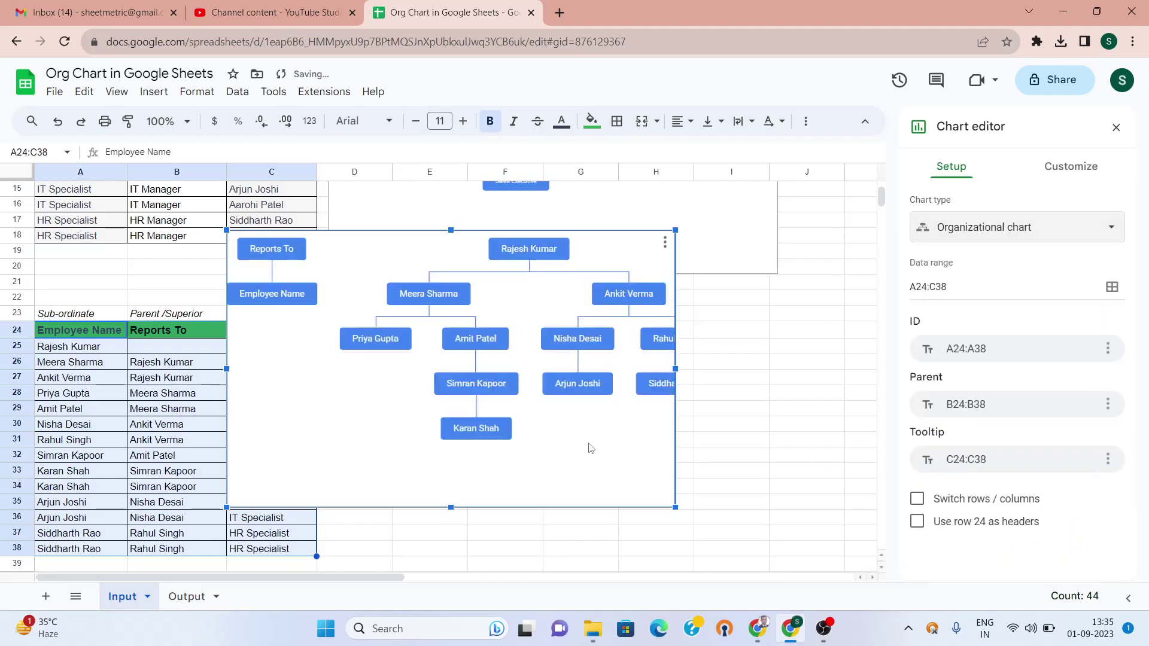
pyautogui.moveTo(574, 450); pyautogui.dragTo(621, 459)
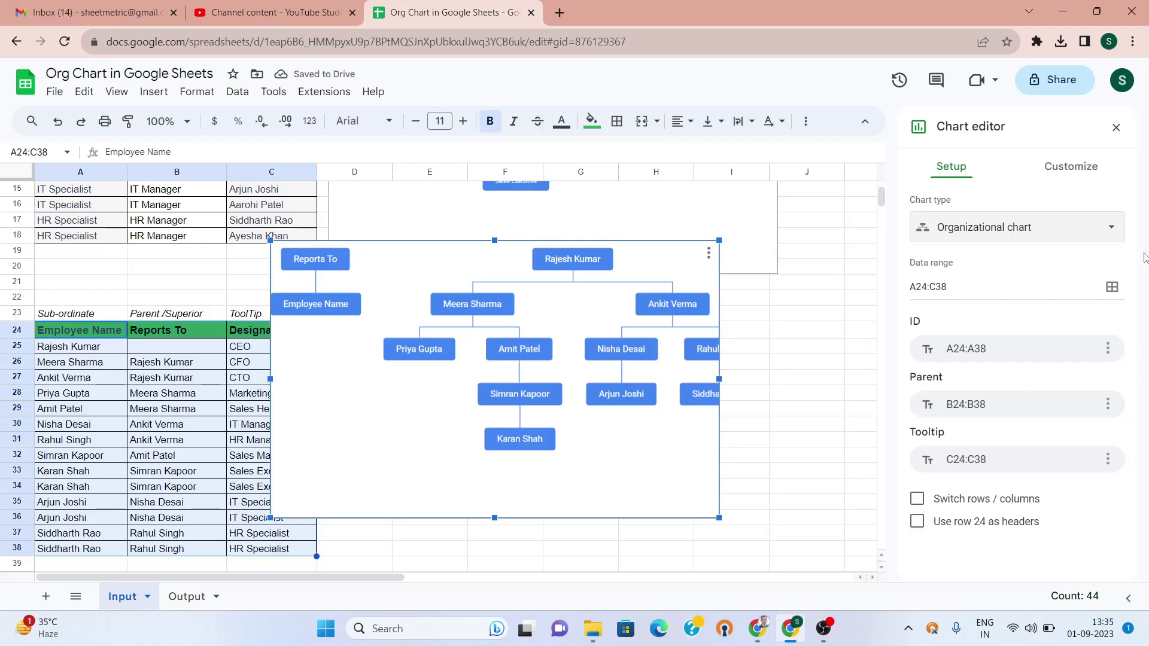
# Exclude the header row from the new org chart by setting its data range to A25:C38
pyautogui.click(917, 523)
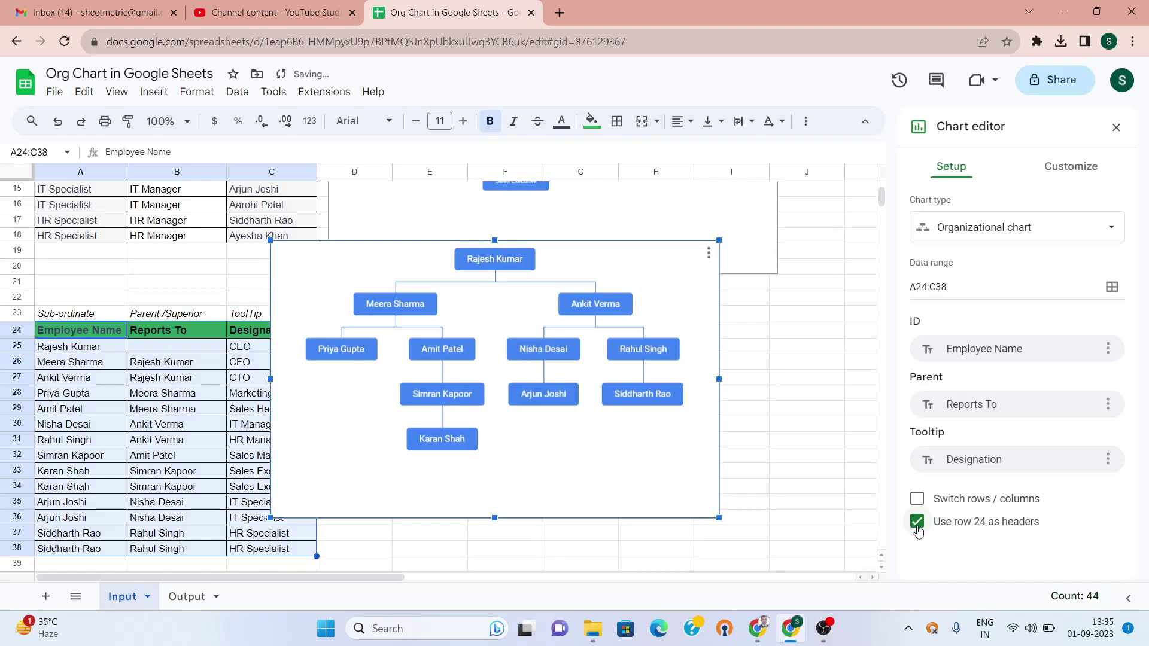
pyautogui.click(917, 523)
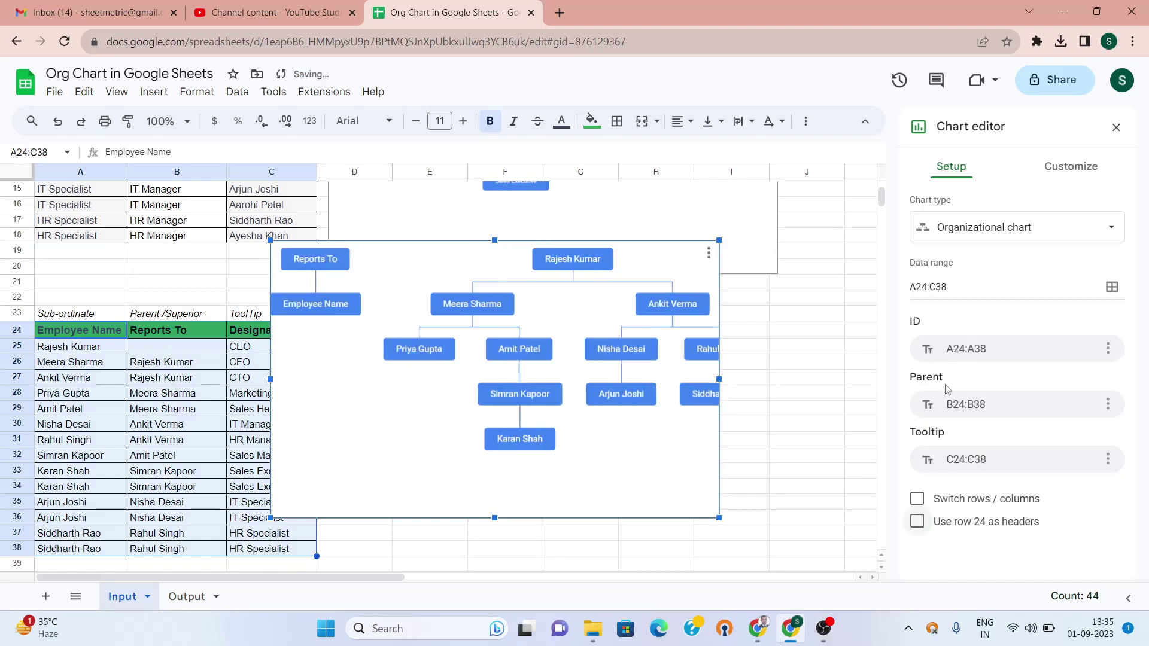
pyautogui.click(926, 286)
pyautogui.press('BackSpace')
pyautogui.write('5')
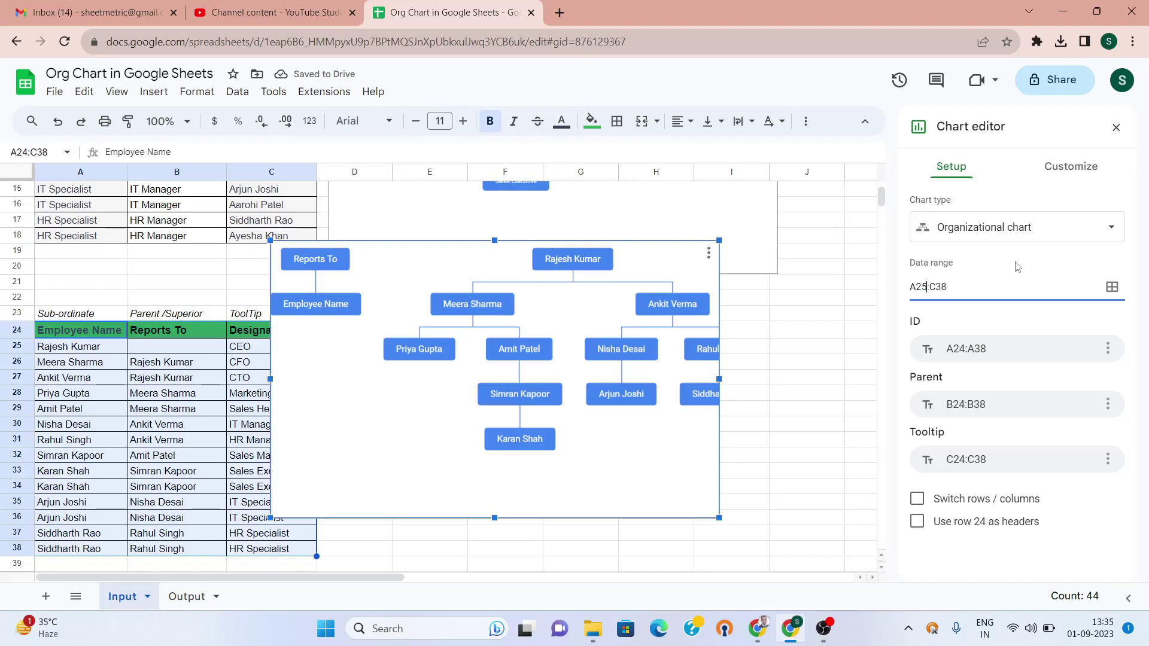
pyautogui.press('Return')
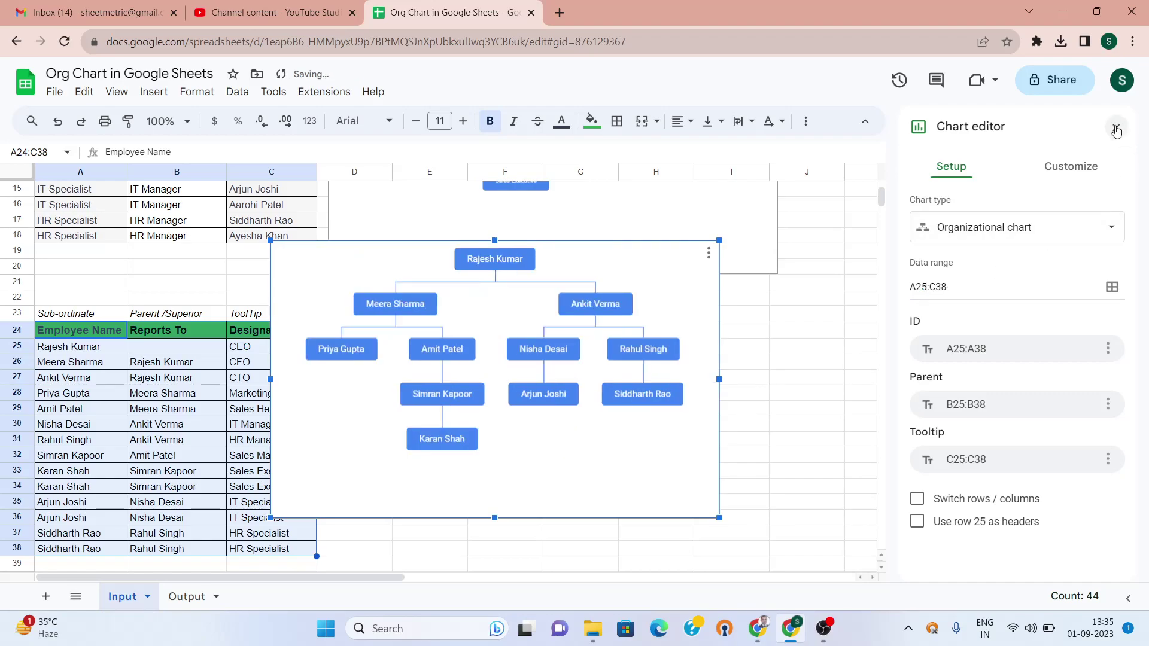
# Place the employee-name org chart beside the second table and set its node color to green
pyautogui.click(1062, 170)
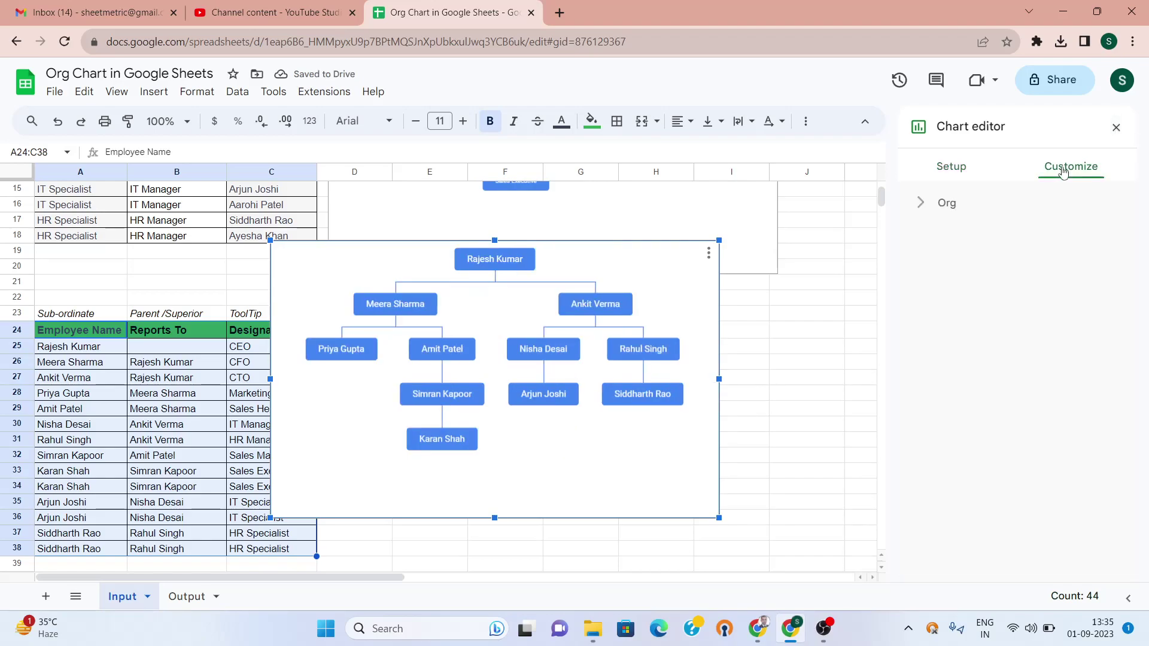
pyautogui.moveTo(669, 294); pyautogui.dragTo(750, 365)
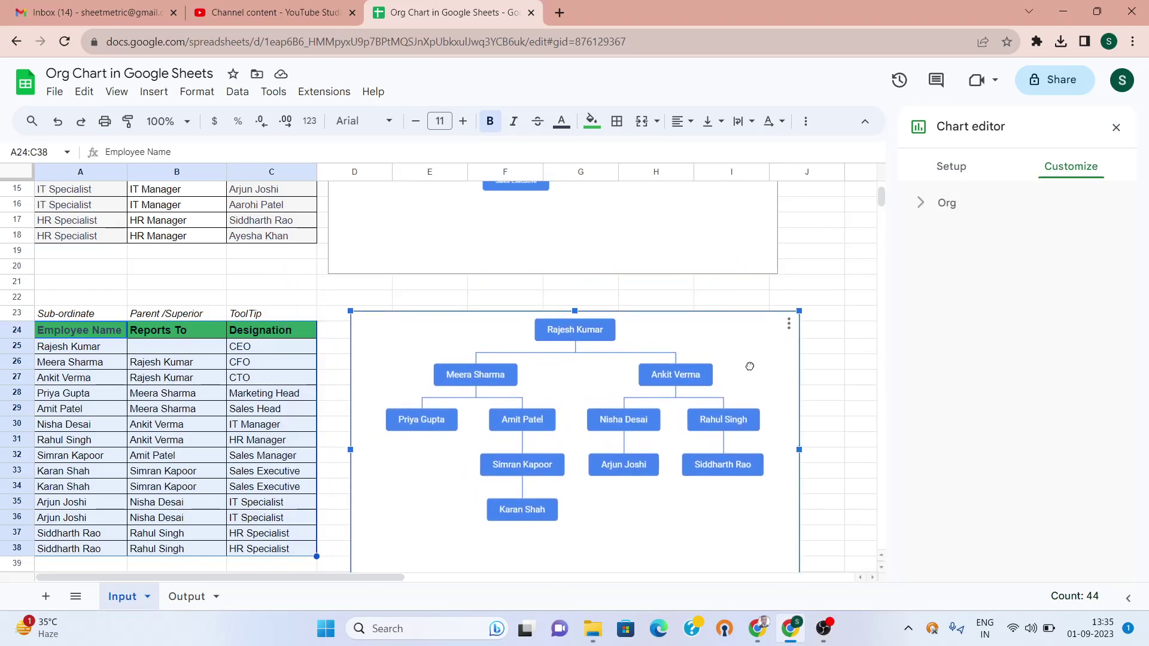
pyautogui.click(922, 205)
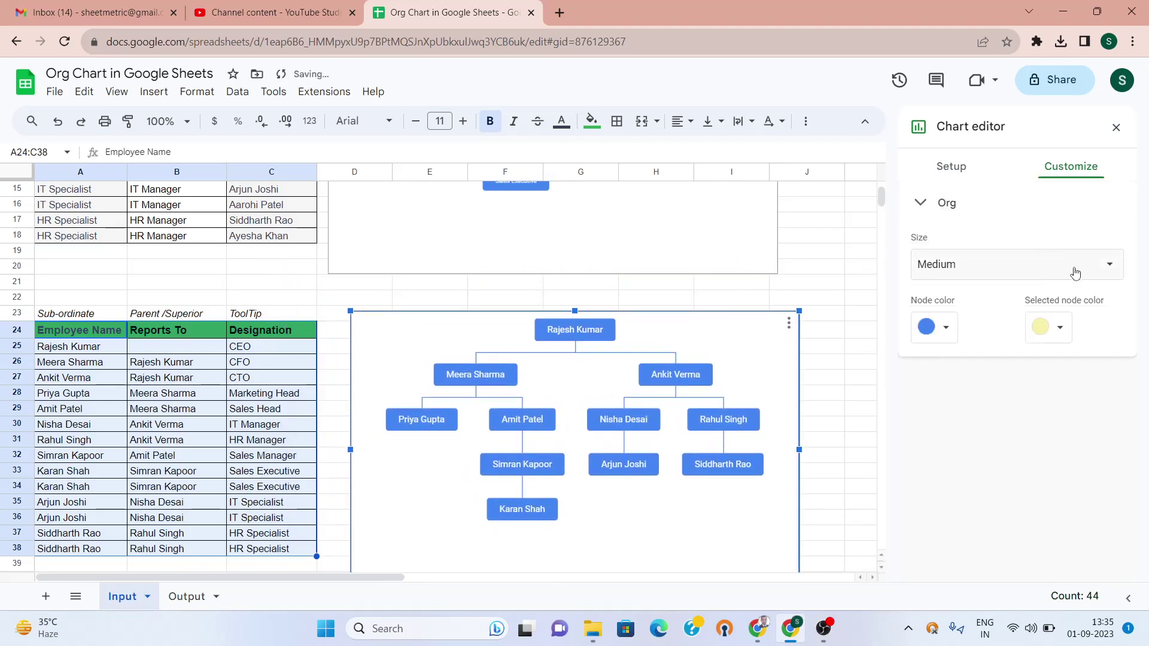
pyautogui.click(944, 333)
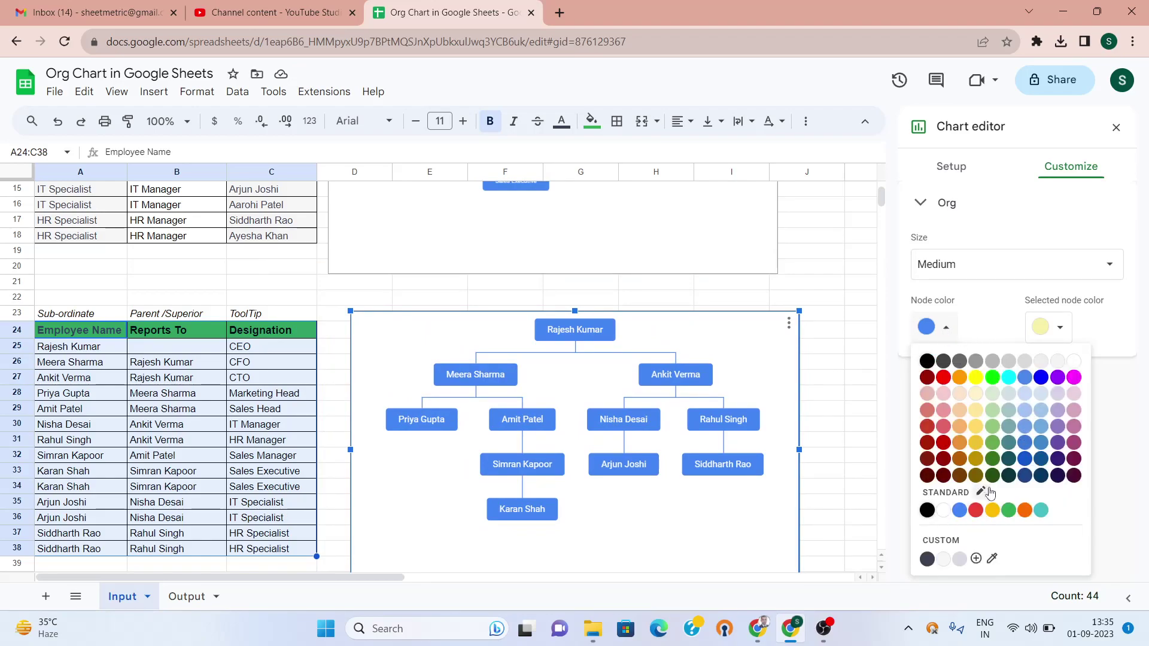
pyautogui.click(1009, 514)
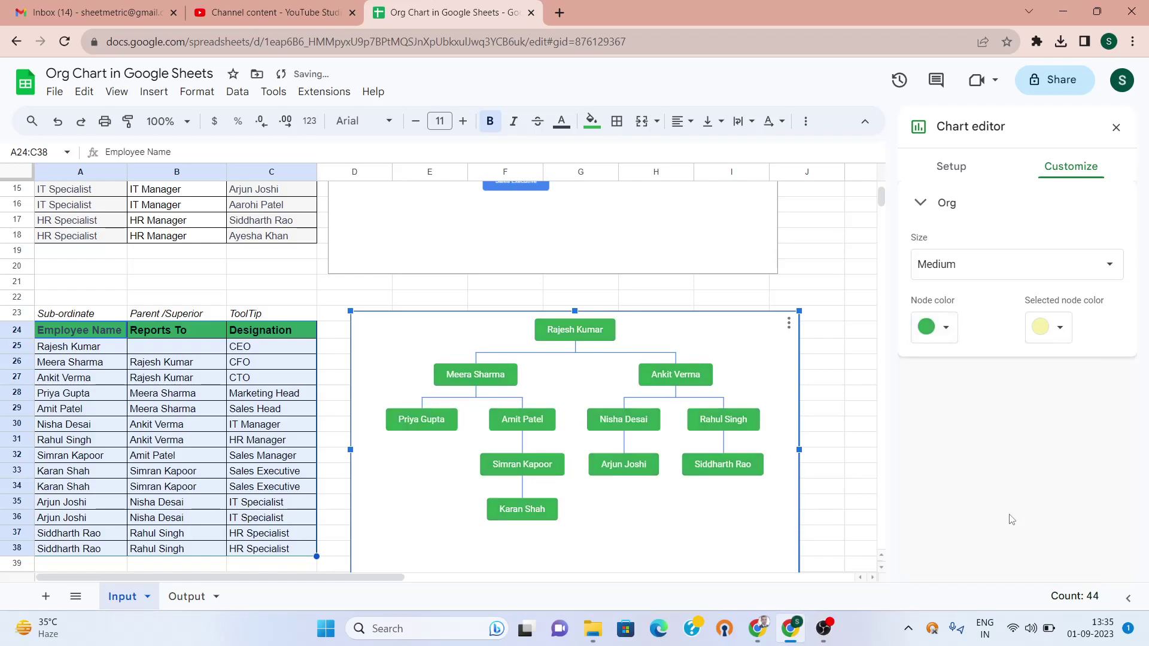
pyautogui.click(843, 352)
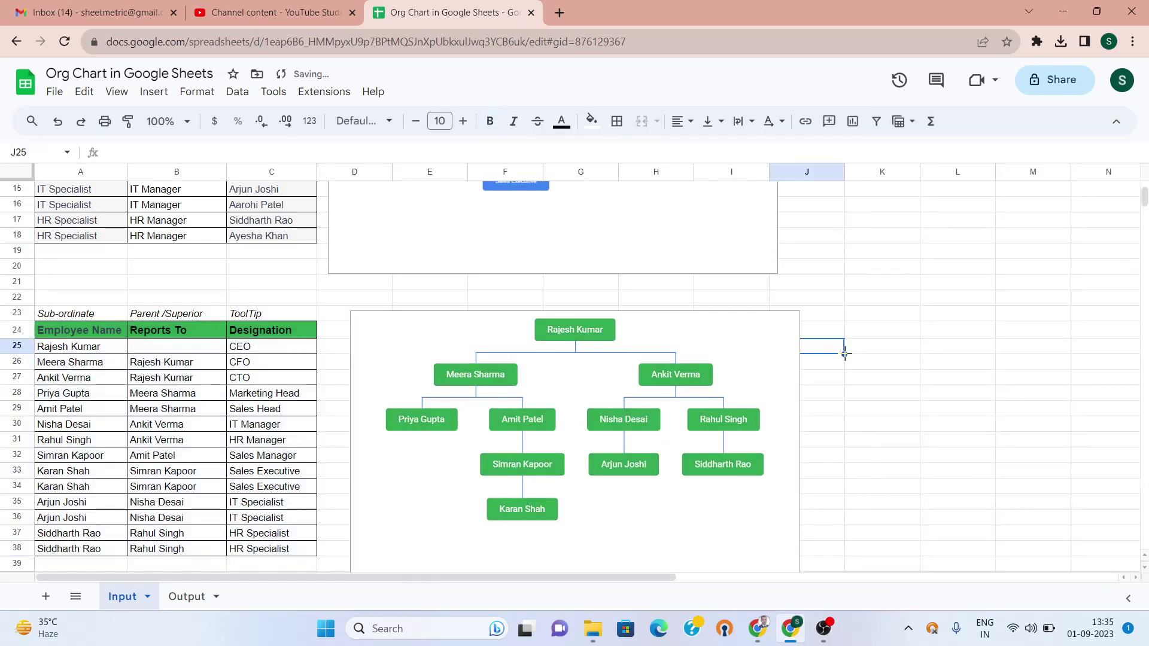
# Examine the third table below the chart, with its Employee ID, Employee Name, Title and Manager ID columns
pyautogui.press('pagedown')
pyautogui.press('Left')
pyautogui.press('Left')
pyautogui.press('Left')
pyautogui.press('Left')
pyautogui.press('Left')
pyautogui.press('Left')
pyautogui.press('Left')
pyautogui.press('Left')
pyautogui.press('Left')
pyautogui.press('Down')
pyautogui.press('Down')
pyautogui.press('Down')
pyautogui.press('Down')
pyautogui.press('Down')
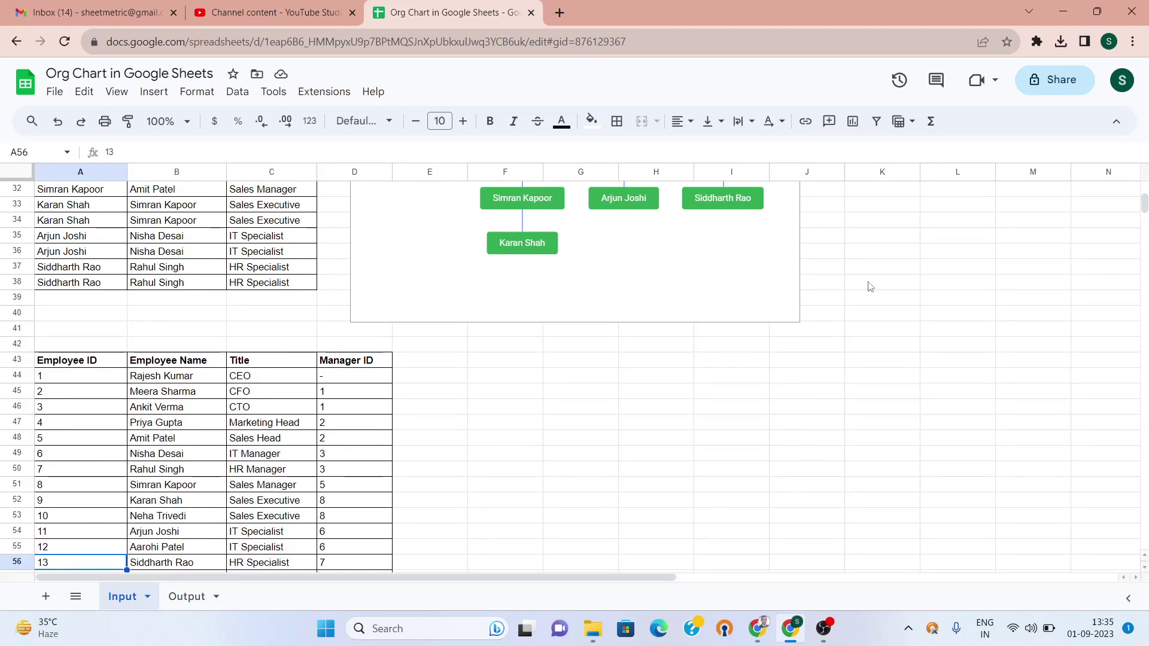
pyautogui.press('Right')
pyautogui.press('Down')
pyautogui.press('Down')
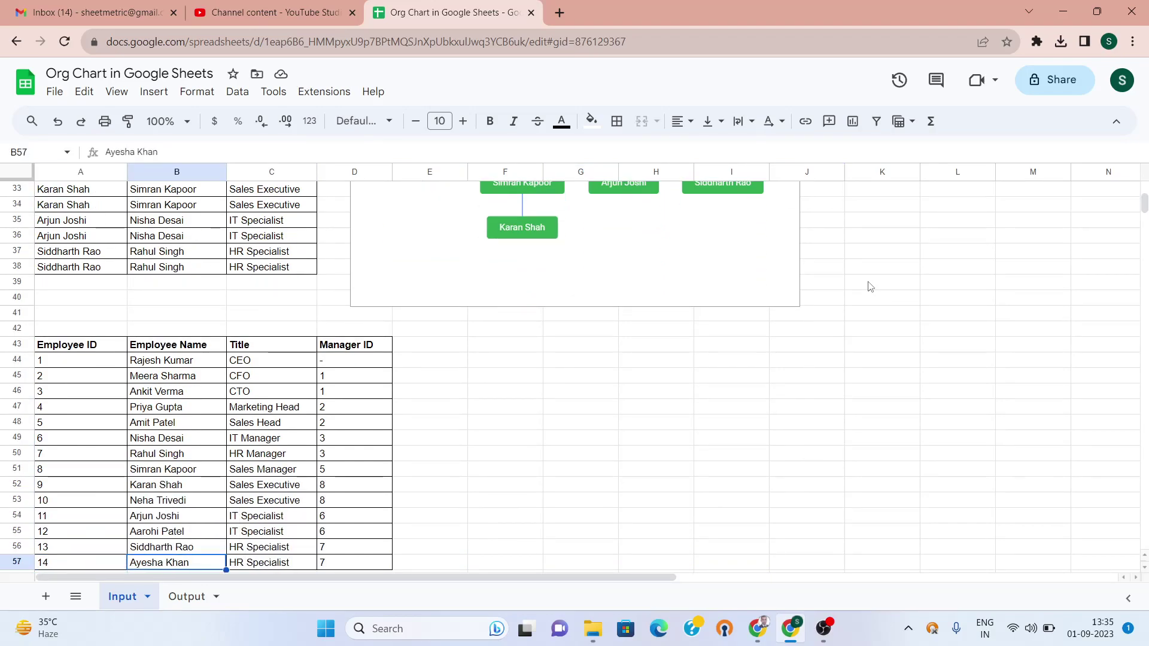
pyautogui.press('Up')
pyautogui.press('Up')
pyautogui.press('Up')
pyautogui.press('Up')
pyautogui.press('Up')
pyautogui.press('Up')
pyautogui.press('Up')
pyautogui.press('Up')
pyautogui.press('Up')
pyautogui.press('Up')
pyautogui.press('Up')
pyautogui.press('Up')
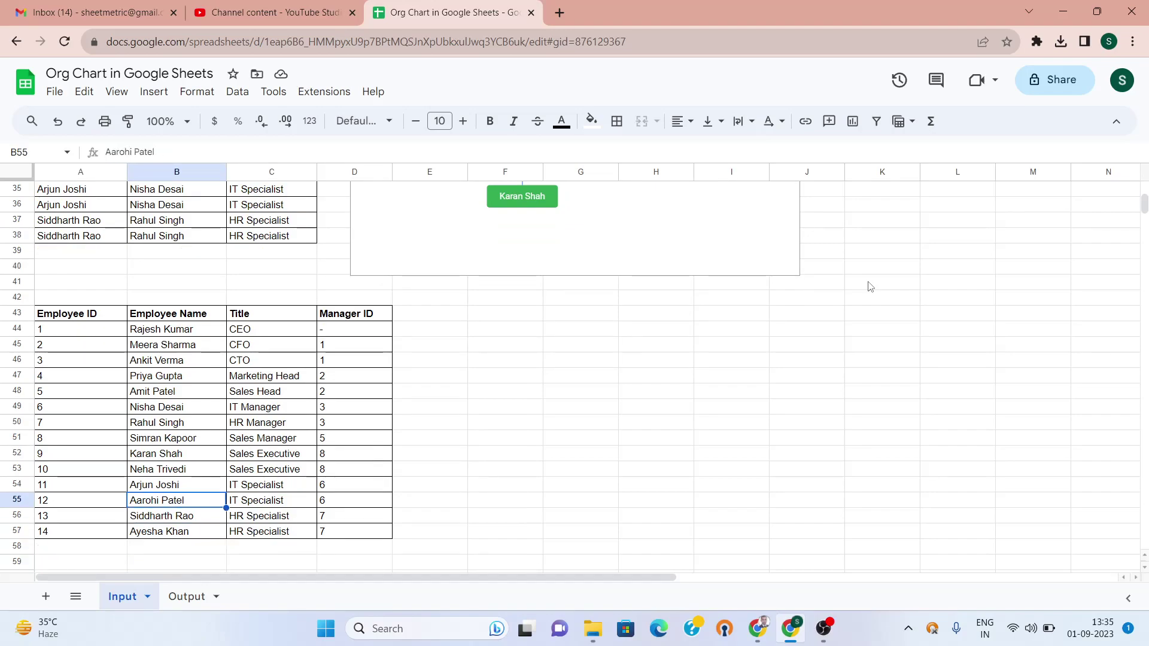
# Go back up to the second table and compare its Employee Name and Reports To columns with the green org chart
pyautogui.press('Up')
pyautogui.press('Up')
pyautogui.press('Up')
pyautogui.press('Up')
pyautogui.press('Up')
pyautogui.press('Up')
pyautogui.press('Up')
pyautogui.press('Up')
pyautogui.press('Up')
pyautogui.press('Up')
pyautogui.press('Up')
pyautogui.press('Up')
pyautogui.press('Up')
pyautogui.press('Up')
pyautogui.press('Up')
pyautogui.press('Up')
pyautogui.press('Up')
pyautogui.press('Up')
pyautogui.press('Up')
pyautogui.press('Up')
pyautogui.press('Up')
pyautogui.press('Up')
pyautogui.press('Up')
pyautogui.press('Up')
pyautogui.press('Down')
pyautogui.press('Down')
pyautogui.press('Down')
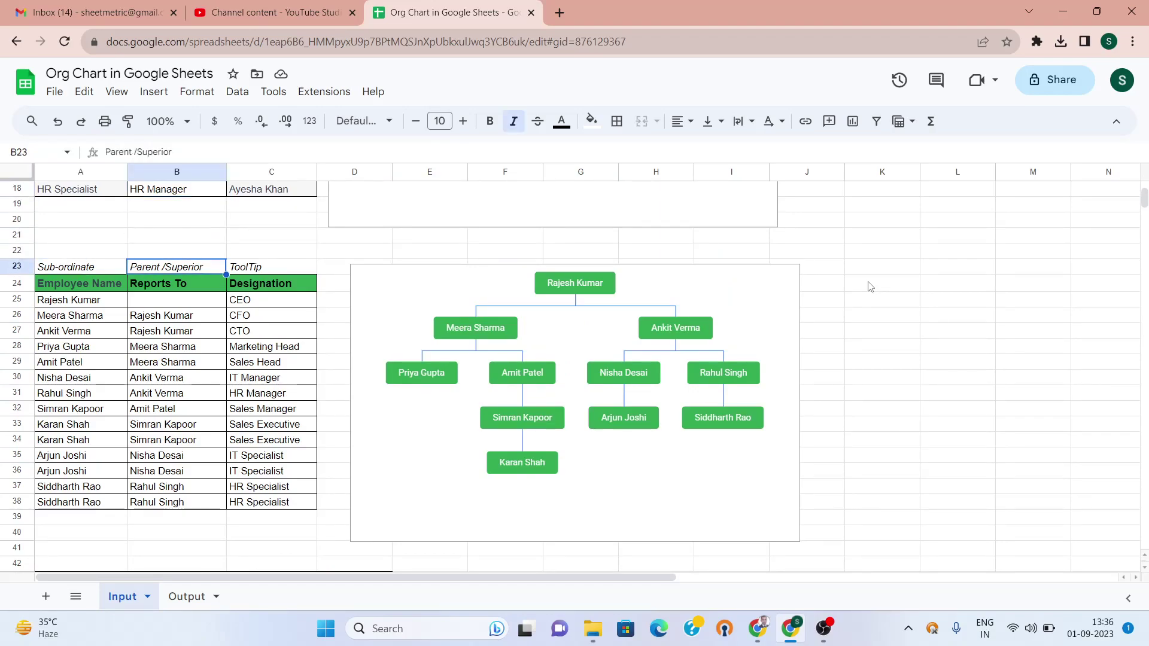
# Review the Employee ID and Manager ID table again, from its last row back up to its header
pyautogui.press('Down')
pyautogui.press('Down')
pyautogui.press('Down')
pyautogui.press('Down')
pyautogui.press('Down')
pyautogui.press('Down')
pyautogui.press('Down')
pyautogui.press('Down')
pyautogui.press('Down')
pyautogui.press('Down')
pyautogui.press('Down')
pyautogui.press('Down')
pyautogui.press('Down')
pyautogui.press('Down')
pyautogui.press('Down')
pyautogui.press('Down')
pyautogui.press('Down')
pyautogui.press('Down')
pyautogui.press('Down')
pyautogui.press('Down')
pyautogui.press('Down')
pyautogui.press('Down')
pyautogui.press('Down')
pyautogui.press('Down')
pyautogui.press('Down')
pyautogui.press('Down')
pyautogui.press('Down')
pyautogui.press('Down')
pyautogui.press('Down')
pyautogui.press('Down')
pyautogui.press('Up')
pyautogui.press('Up')
pyautogui.press('Up')
pyautogui.press('Up')
pyautogui.press('Up')
pyautogui.press('Up')
pyautogui.press('Up')
pyautogui.press('Up')
pyautogui.press('Up')
pyautogui.press('Up')
pyautogui.press('Up')
pyautogui.press('Up')
pyautogui.press('Up')
pyautogui.press('Up')
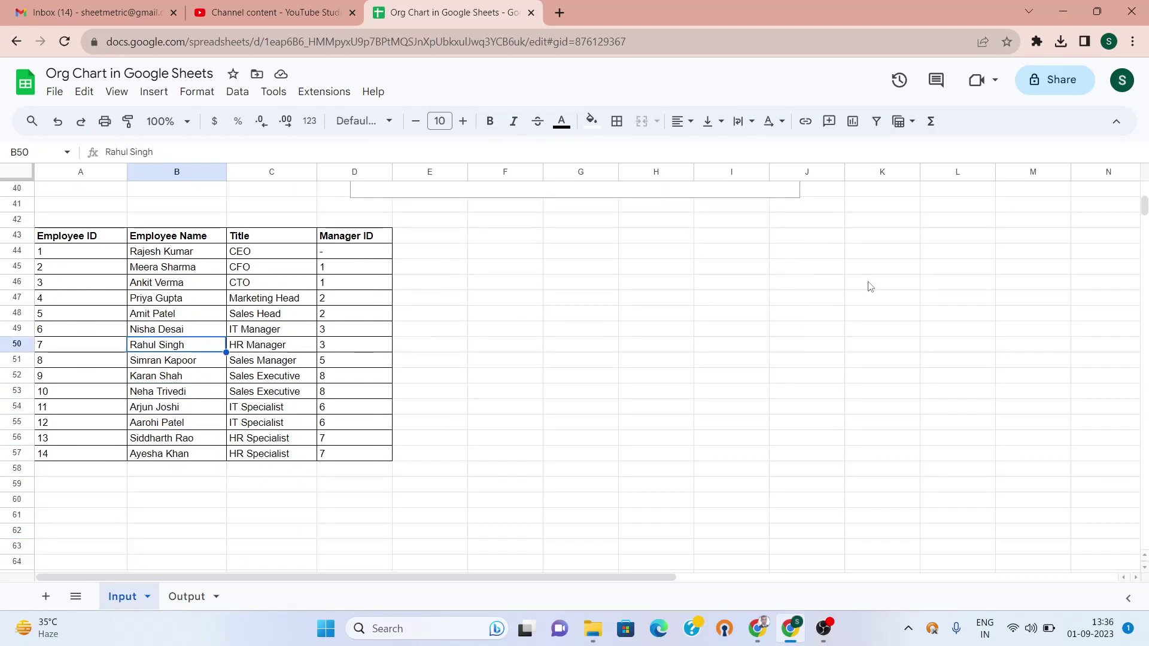
pyautogui.press('Up')
pyautogui.press('Up')
pyautogui.press('Up')
pyautogui.press('Up')
pyautogui.press('Up')
pyautogui.press('Up')
pyautogui.press('Up')
pyautogui.press('Up')
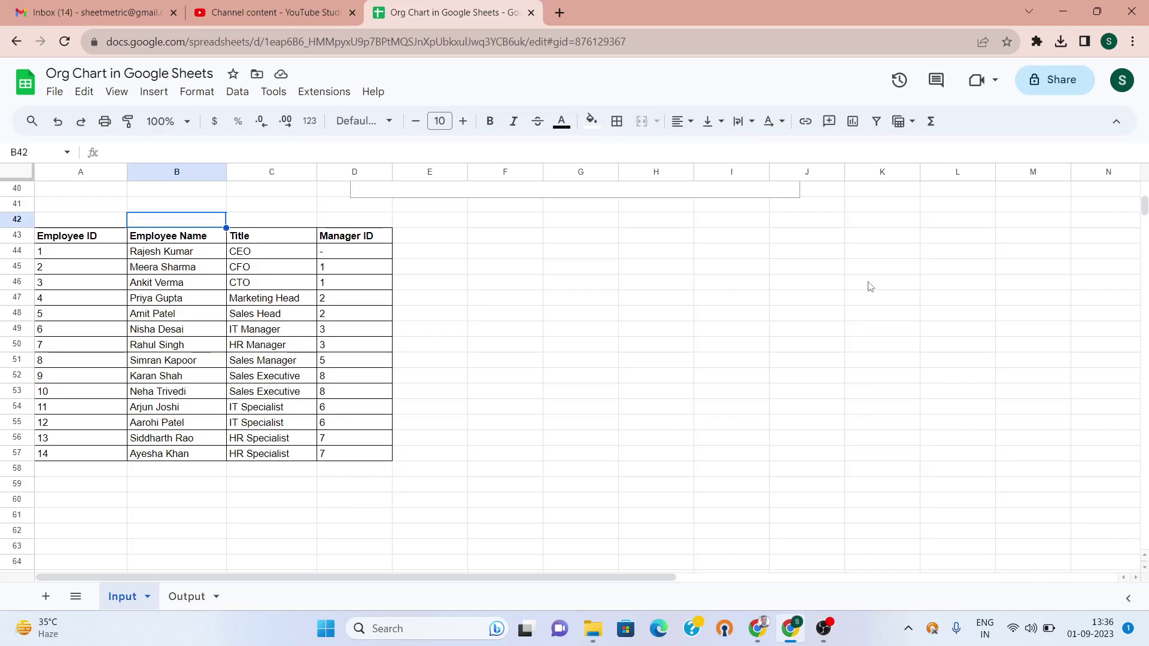
# Return from the Employee ID table toward the employee-name table and org chart above it
pyautogui.press('Up')
pyautogui.press('Up')
pyautogui.press('Up')
pyautogui.press('Up')
pyautogui.press('Up')
pyautogui.press('Up')
pyautogui.press('Up')
pyautogui.press('Up')
pyautogui.press('Up')
pyautogui.press('Up')
pyautogui.press('Up')
pyautogui.press('Up')
pyautogui.press('Up')
pyautogui.press('Up')
pyautogui.press('Up')
pyautogui.press('Up')
pyautogui.press('Up')
pyautogui.press('Up')
pyautogui.press('Up')
pyautogui.press('Up')
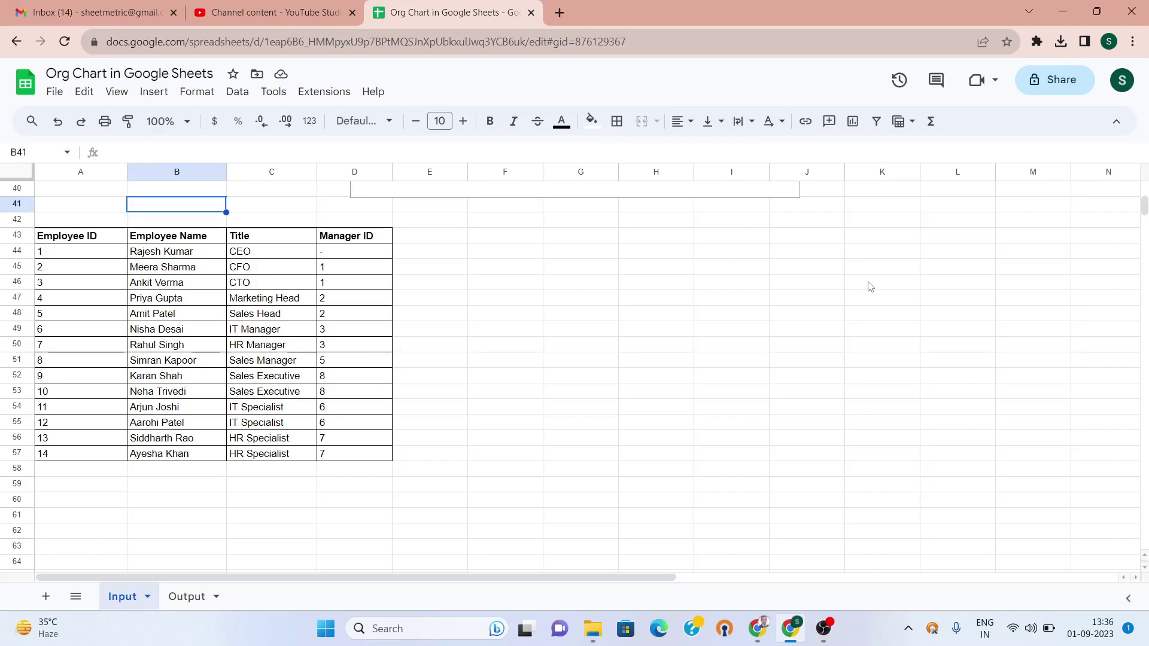